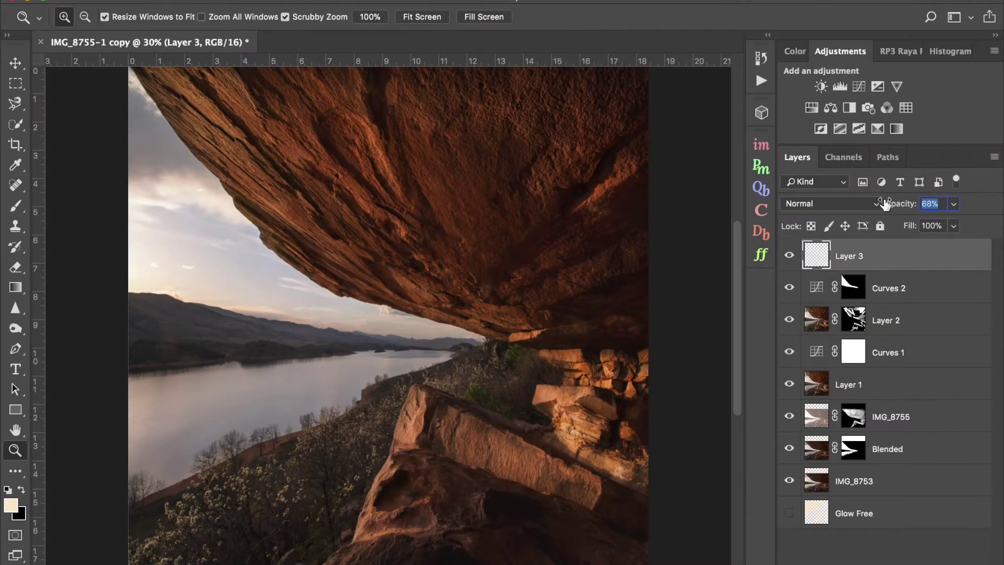
Set Layer 3 to Soft Light at 44% opacity and sample an orange brush colour.
left_click_drag(884, 204, 870, 204)
left_click(871, 203)
left_click(795, 397)
key("b")
left_click(553, 393, "alt")
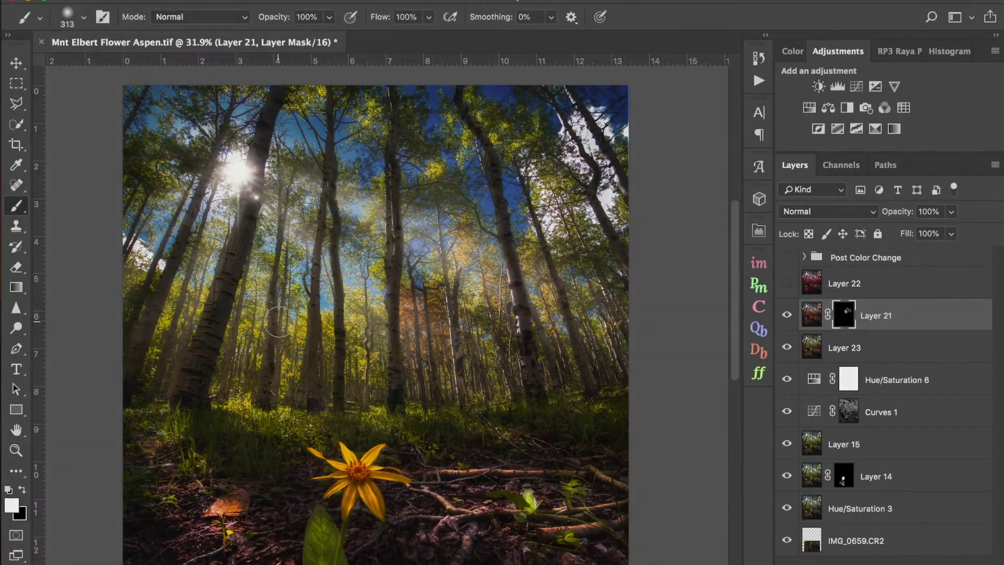
scroll(416, 197, "up", 2)
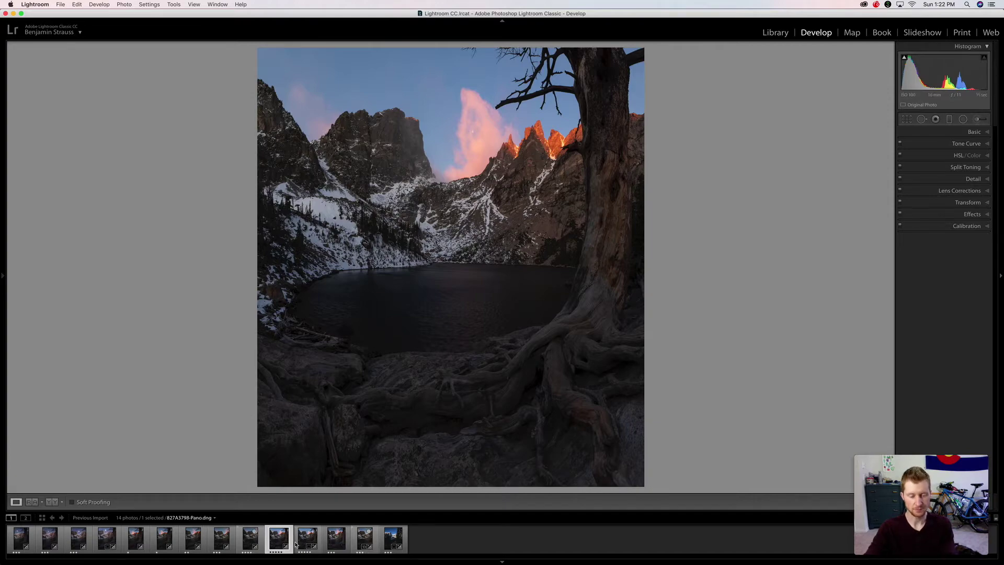
left_click(538, 154)
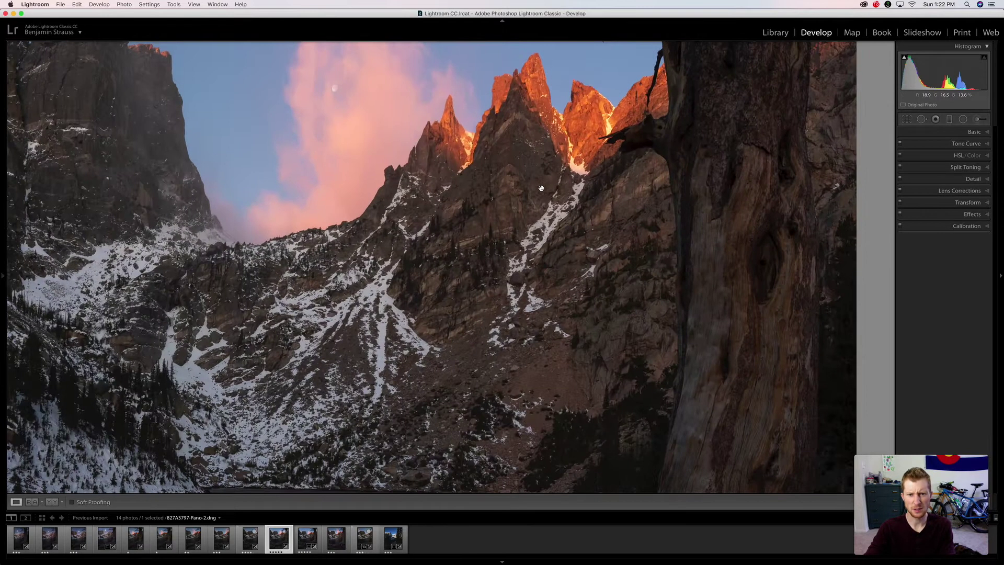
left_click_drag(563, 425, 495, 282)
left_click_drag(551, 382, 587, 354)
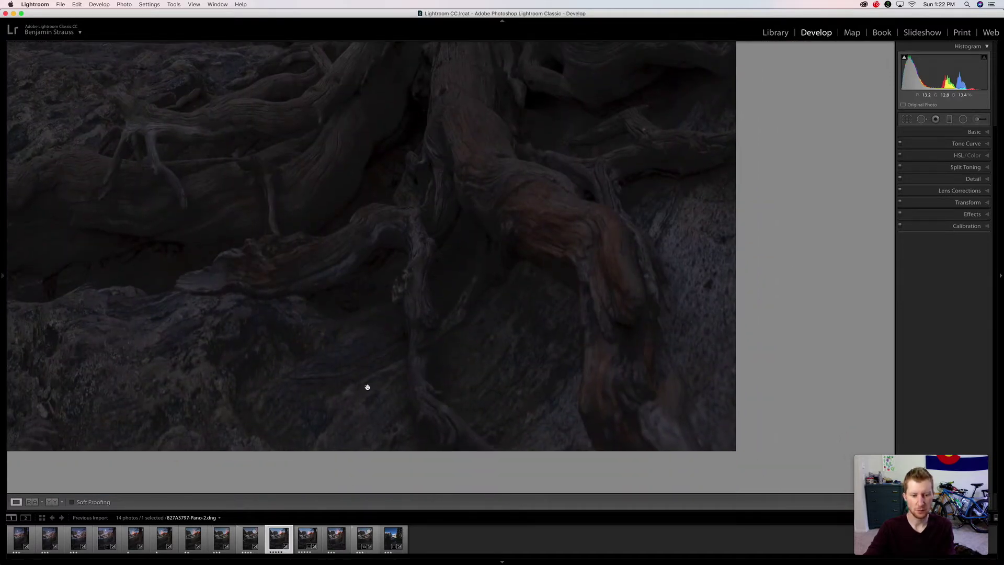
left_click(313, 434)
left_click(306, 536)
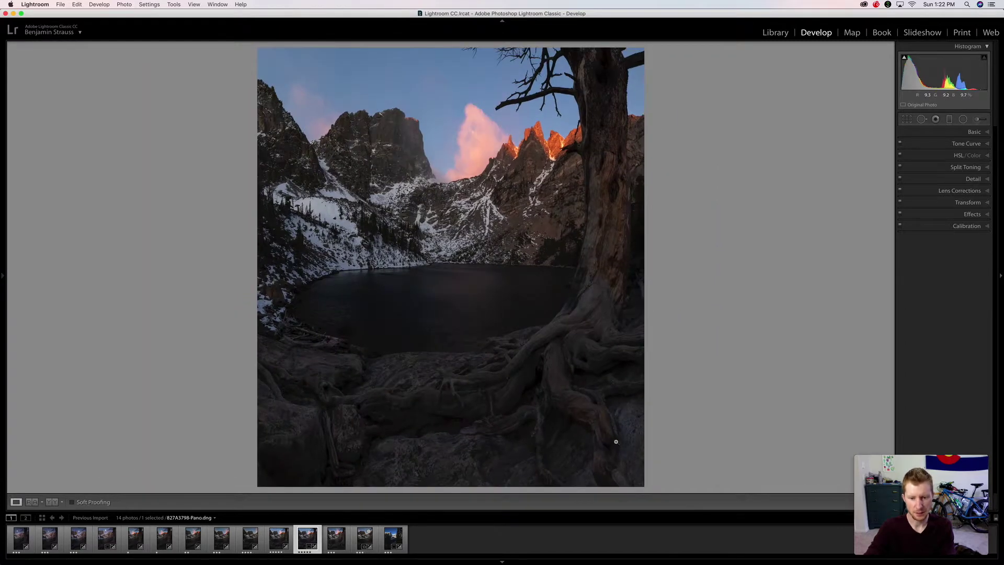
left_click(613, 439)
scroll(403, 373, "up", 15)
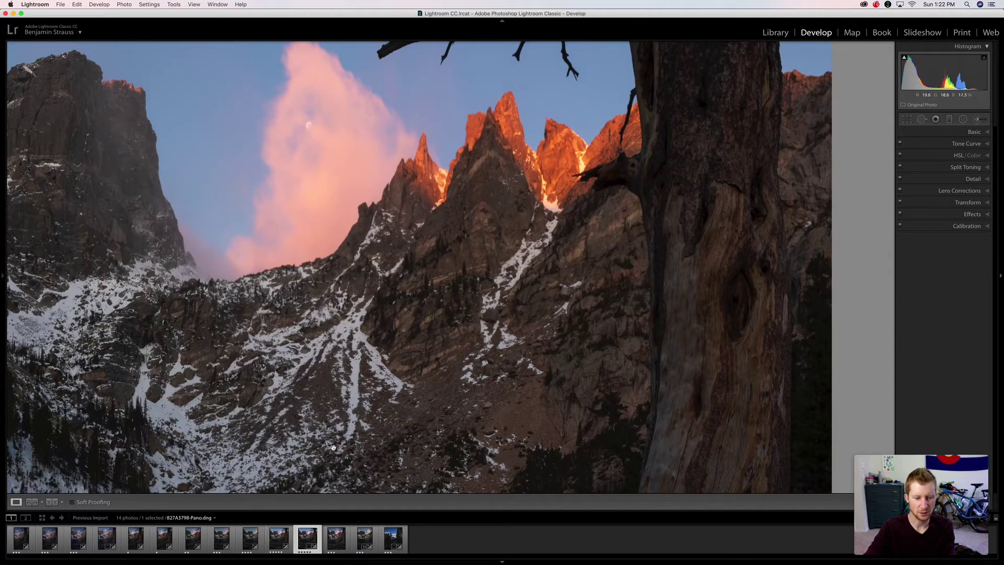
key("z")
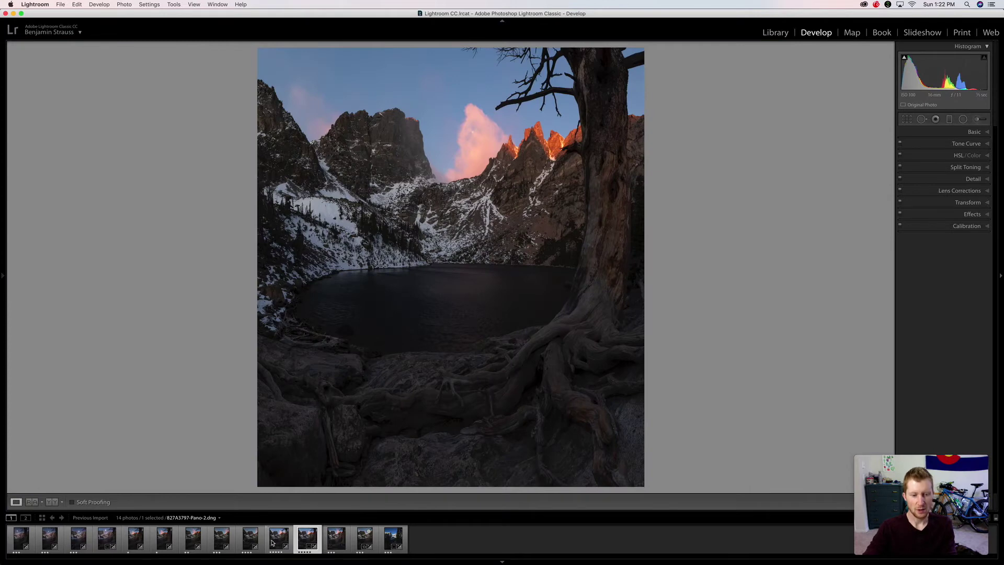
left_click(274, 545)
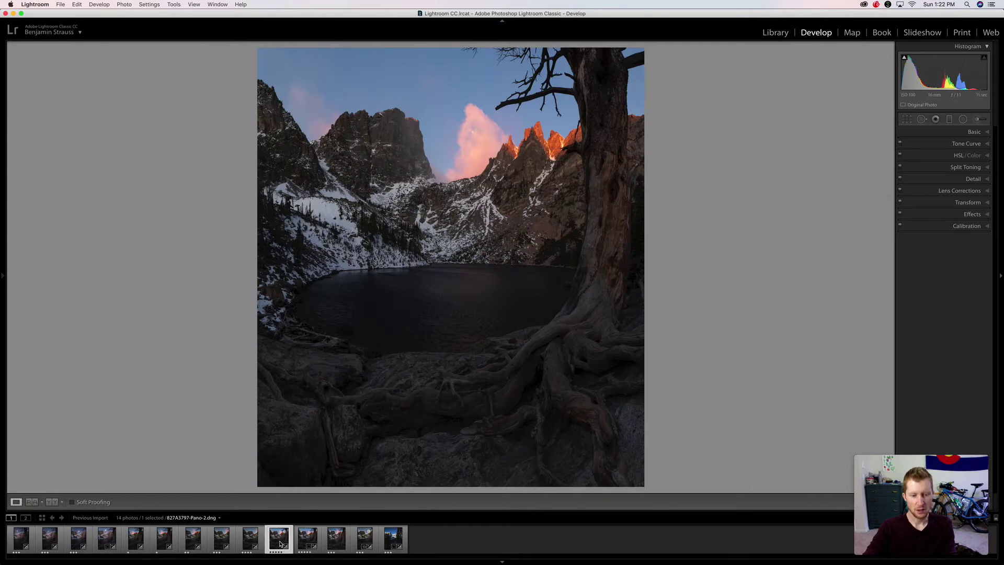
left_click(972, 133)
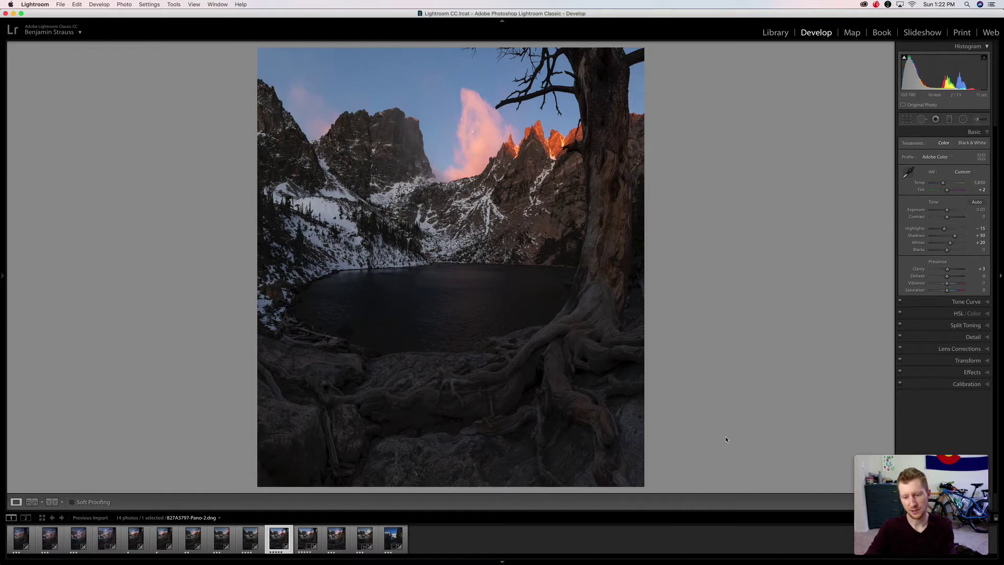
Select the second lake exposure alongside the first in the filmstrip.
left_click(904, 467)
left_click_drag(905, 466, 805, 375)
left_click(301, 535)
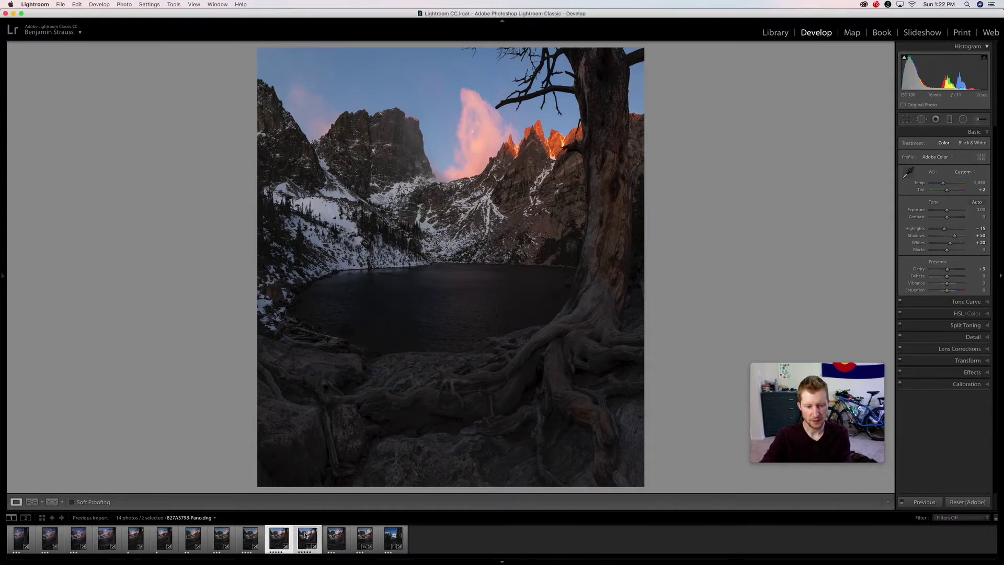
left_click(306, 538, "super")
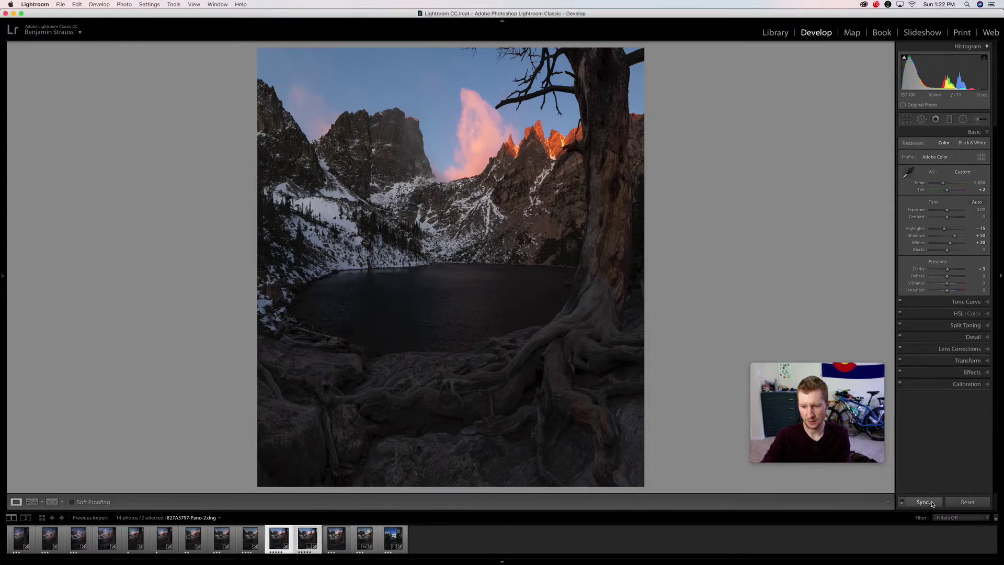
Open the Synchronize Settings dialog and cancel it without syncing anything.
left_click(933, 505)
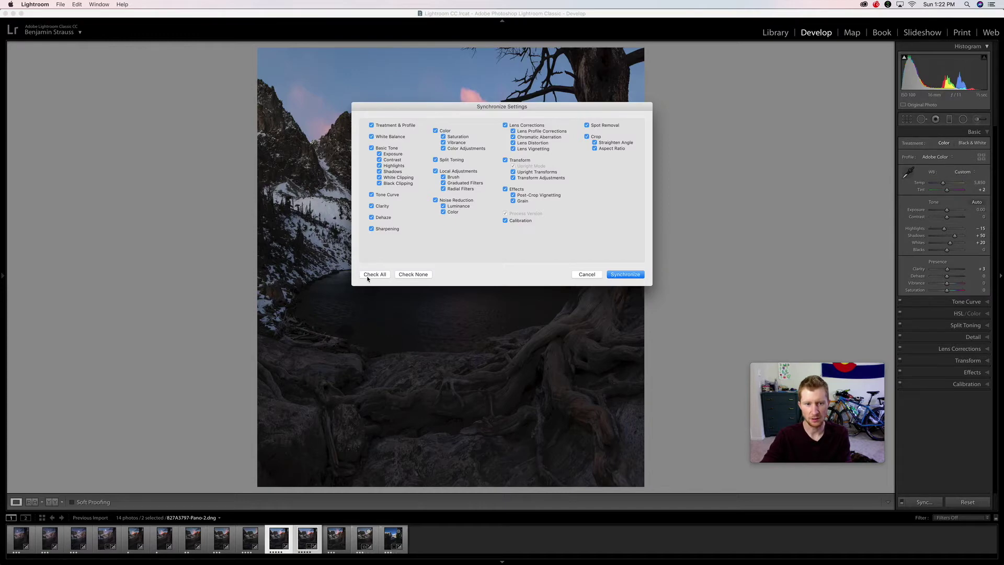
left_click(581, 275)
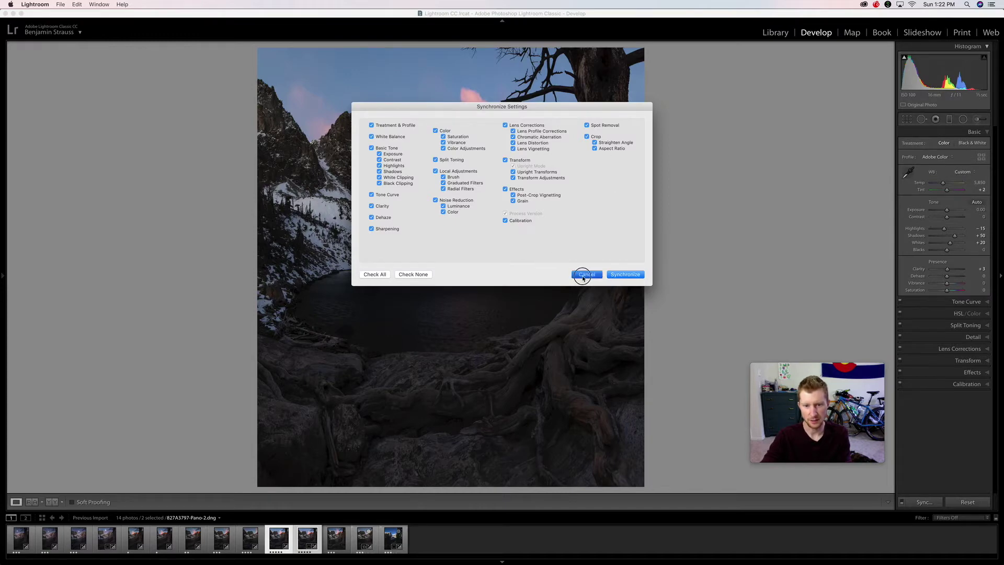
left_click_drag(838, 412, 951, 504)
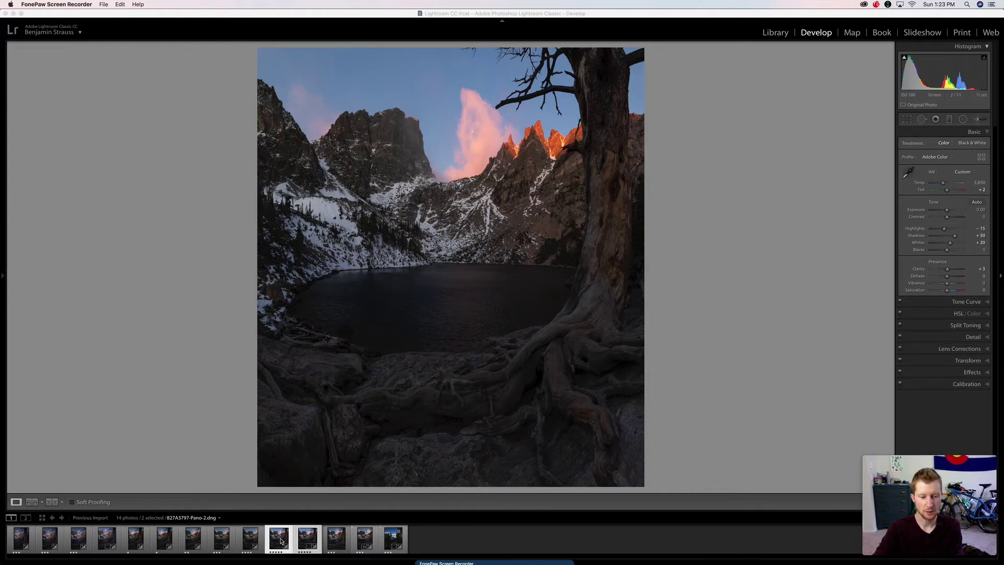
left_click(279, 549)
Edit both selected exposures in Photoshop CC 2018 as copies with Lightroom adjustments.
right_click(276, 542)
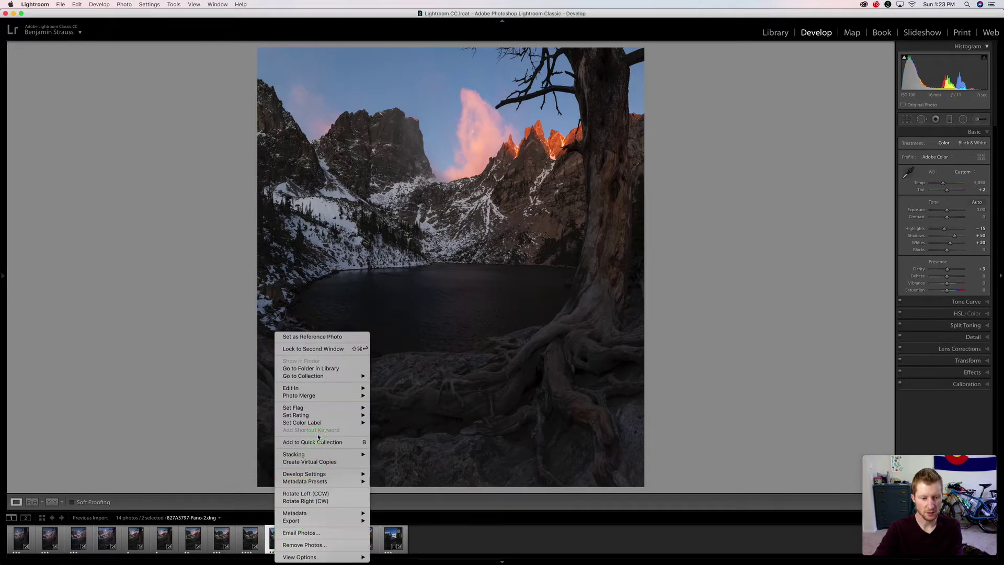
mouse_move(333, 388)
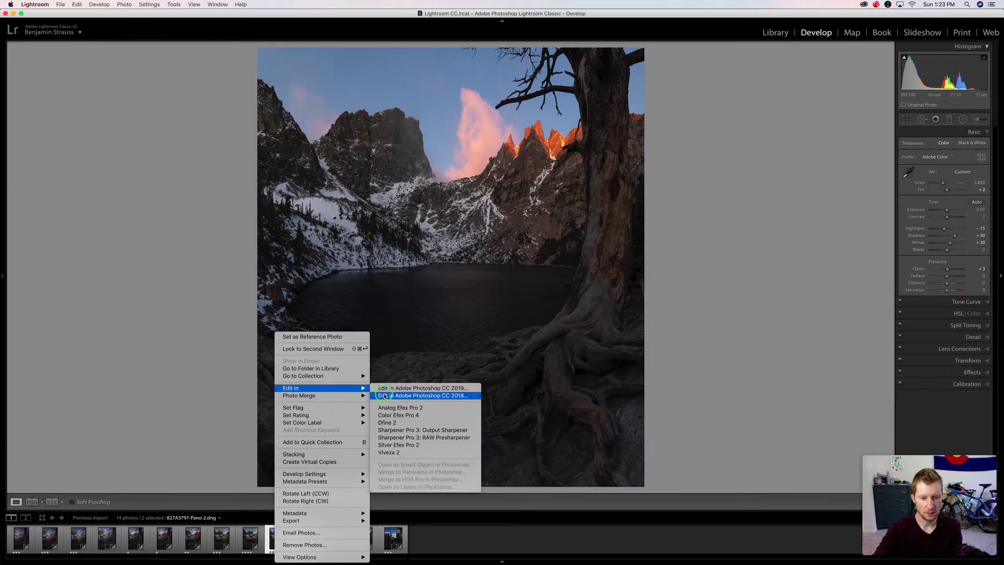
left_click(400, 396)
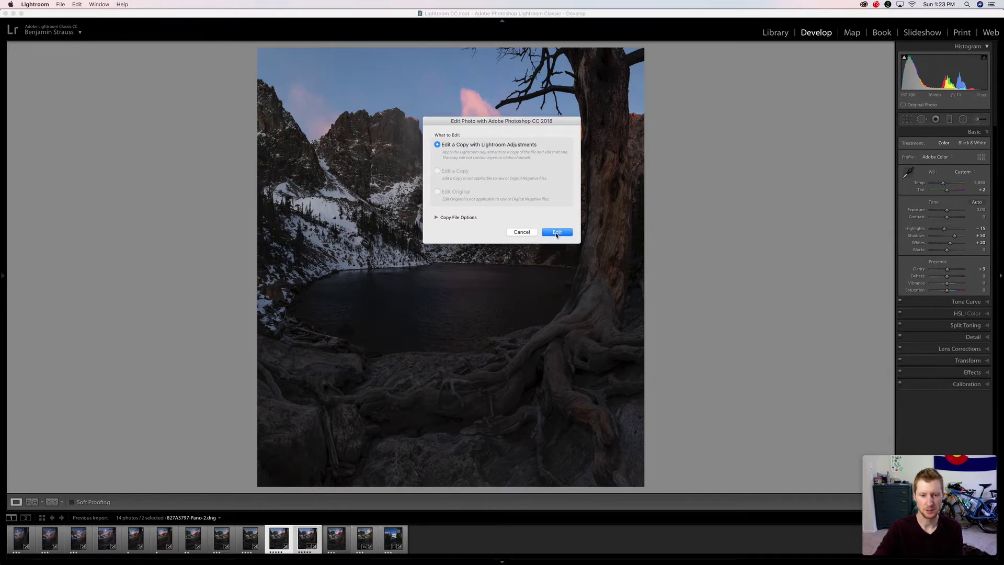
left_click(557, 232)
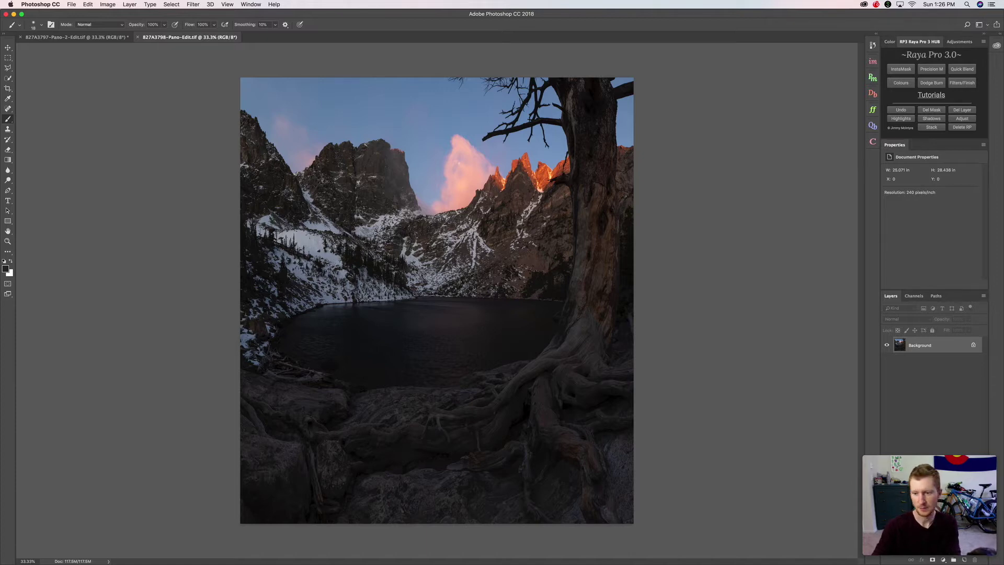
Unlock both Background layers and paste the other exposure into 827A3797-Pano-2-Edit.tif as Layer 1.
left_click(971, 345)
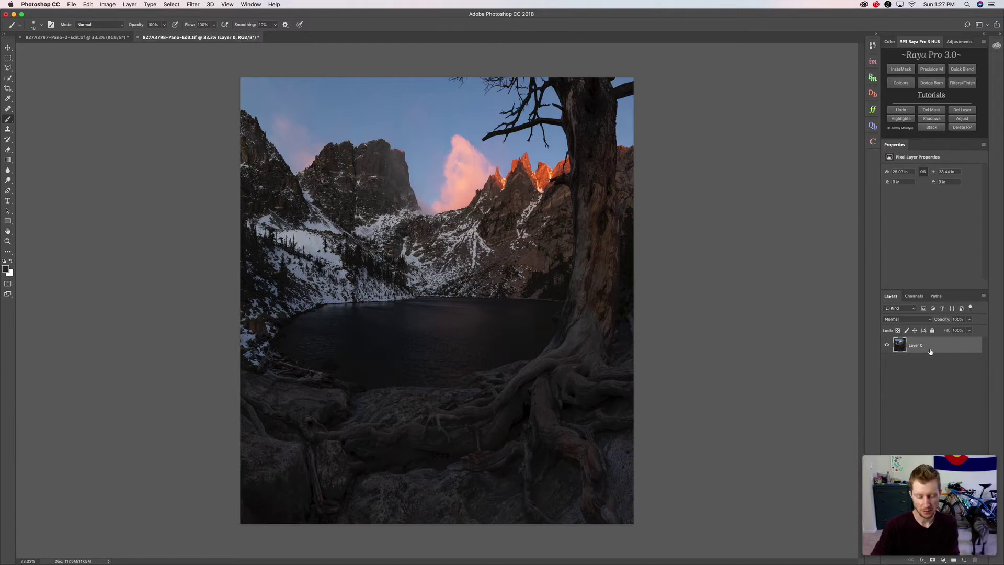
left_click(110, 38)
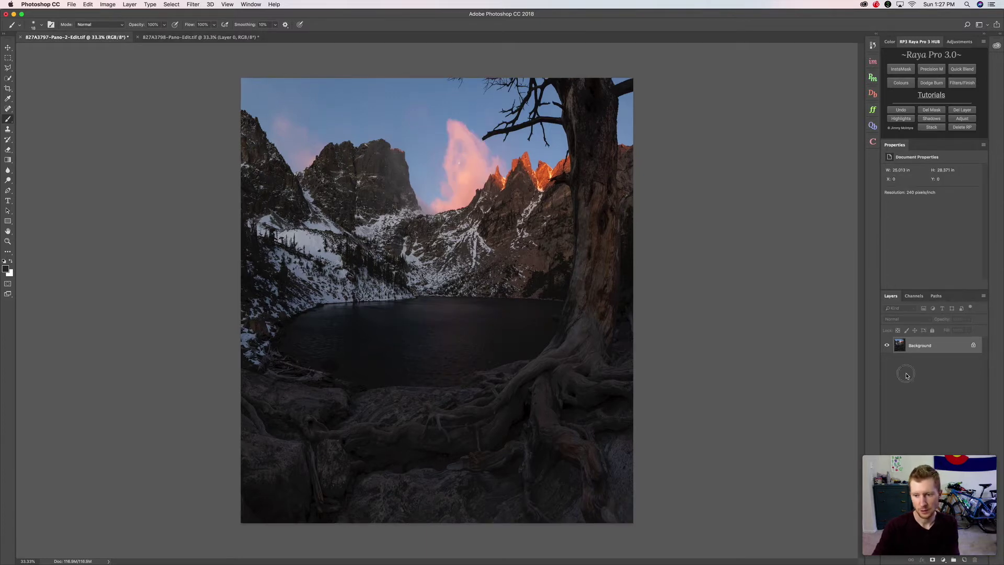
left_click(949, 376)
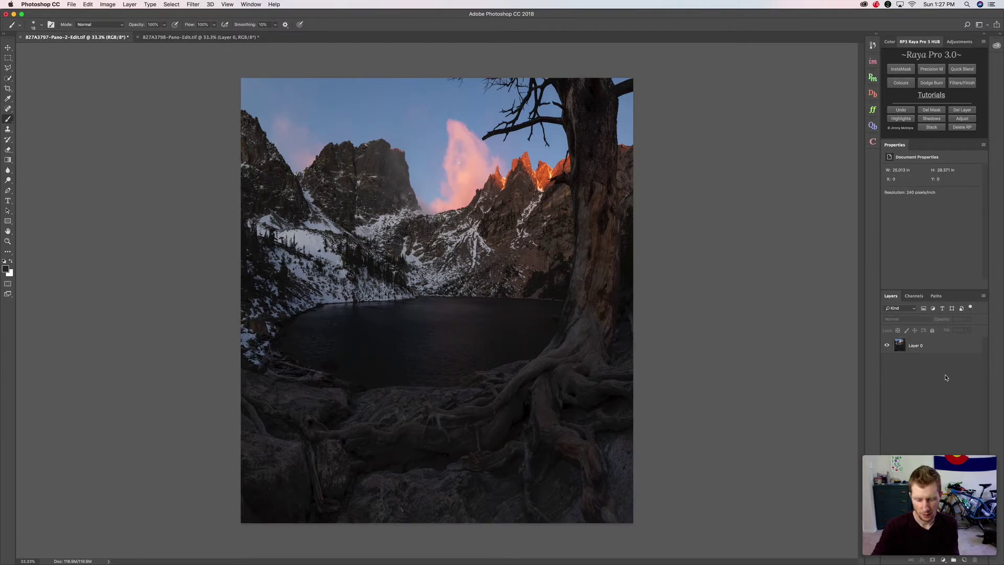
key("super+v")
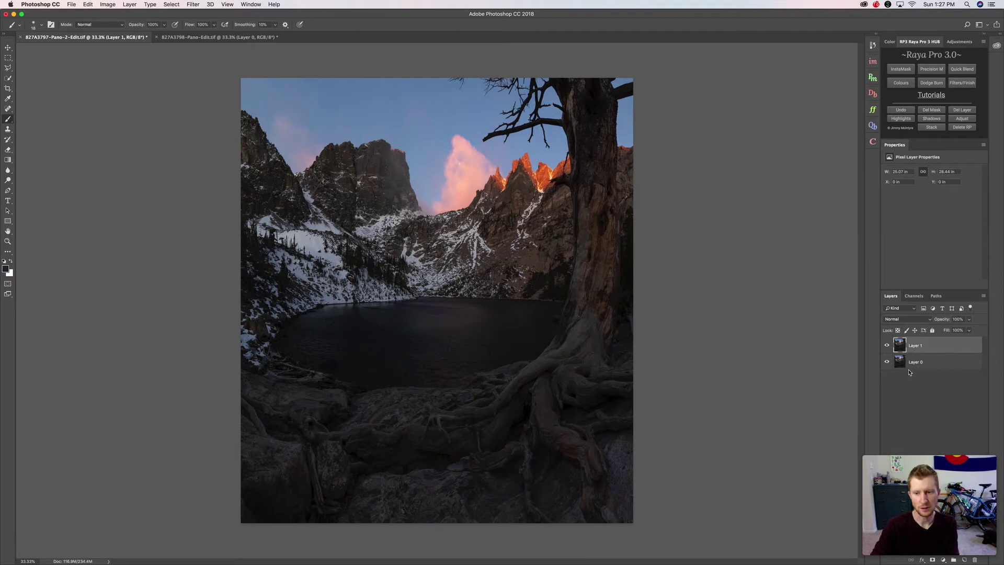
Close 827A3798-Pano-Edit.tif without saving and select Layer 0 together with Layer 1.
left_click(155, 37)
left_click(471, 181)
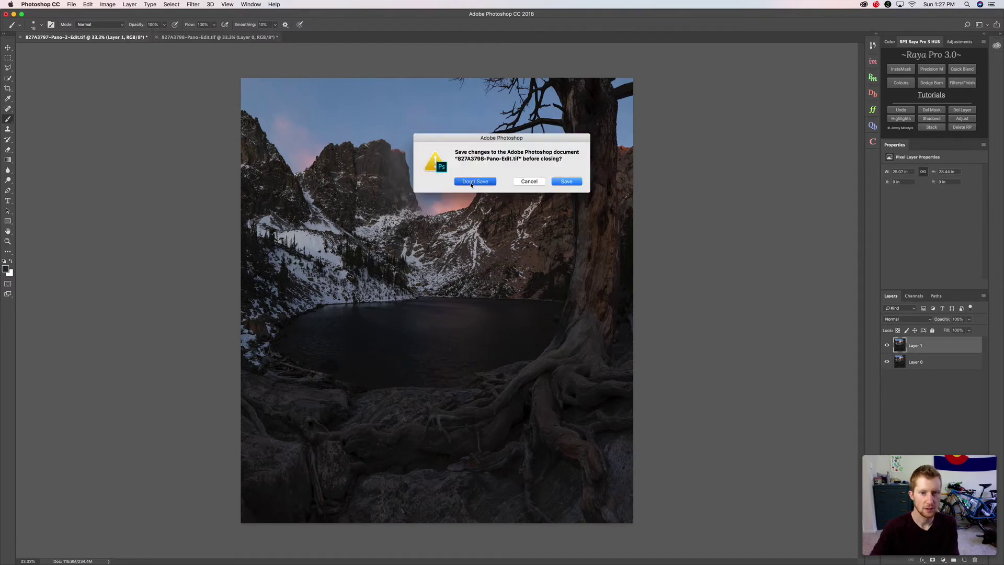
left_click(944, 363, "shift")
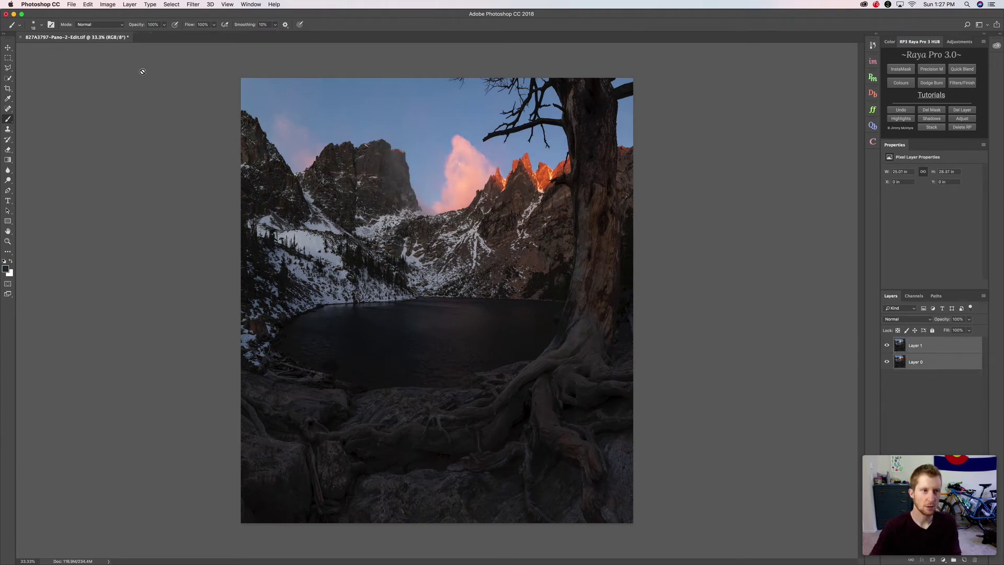
Auto-align Layer 1 and Layer 0 with Auto projection, check by toggling Layer 1, then deselect.
left_click(86, 5)
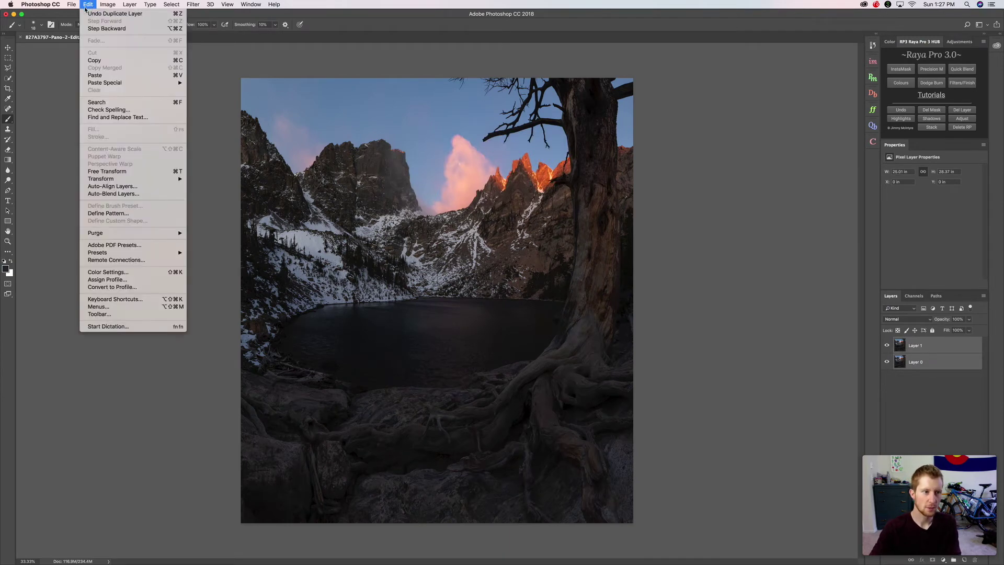
left_click(114, 188)
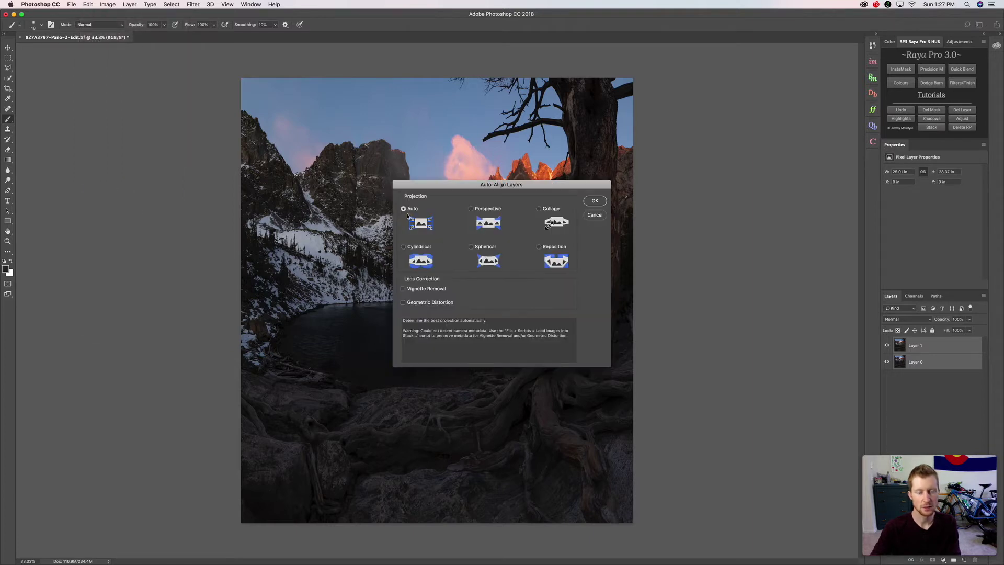
left_click(597, 203)
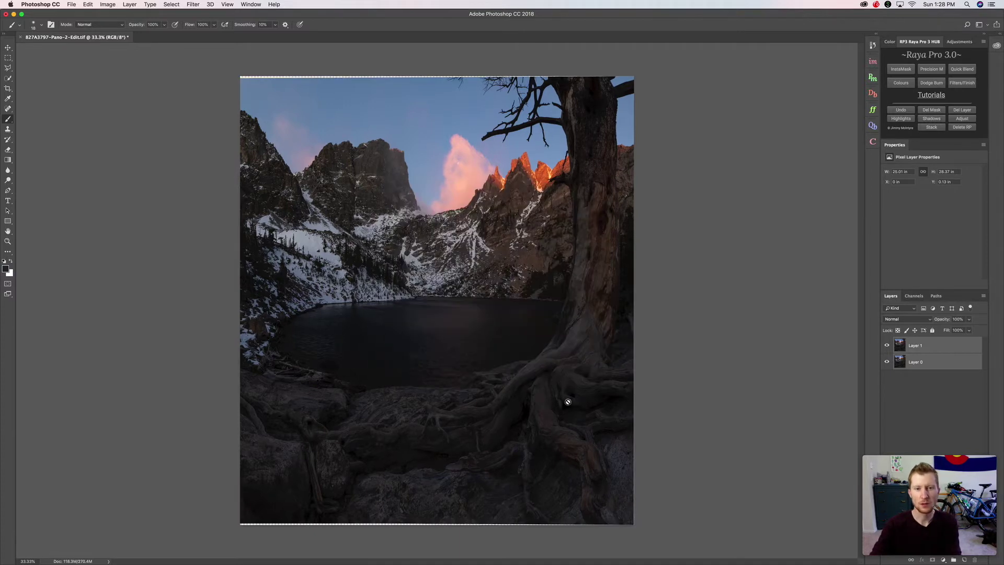
left_click(886, 345)
left_click(886, 345)
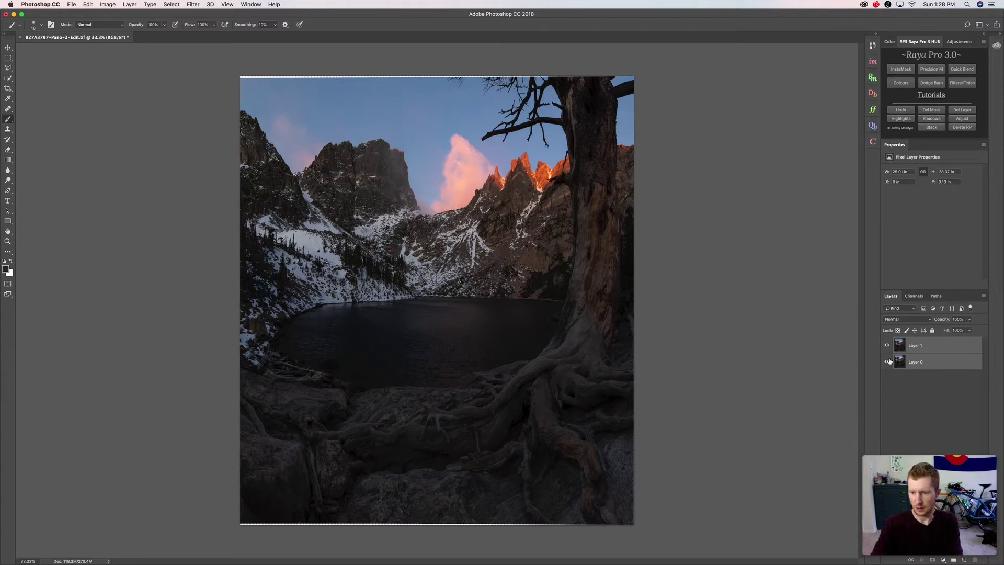
left_click(904, 388)
Auto-blend Layer 1 and Layer 0 as Stack Images with Seamless Tones and Content Aware Fill.
left_click(948, 346)
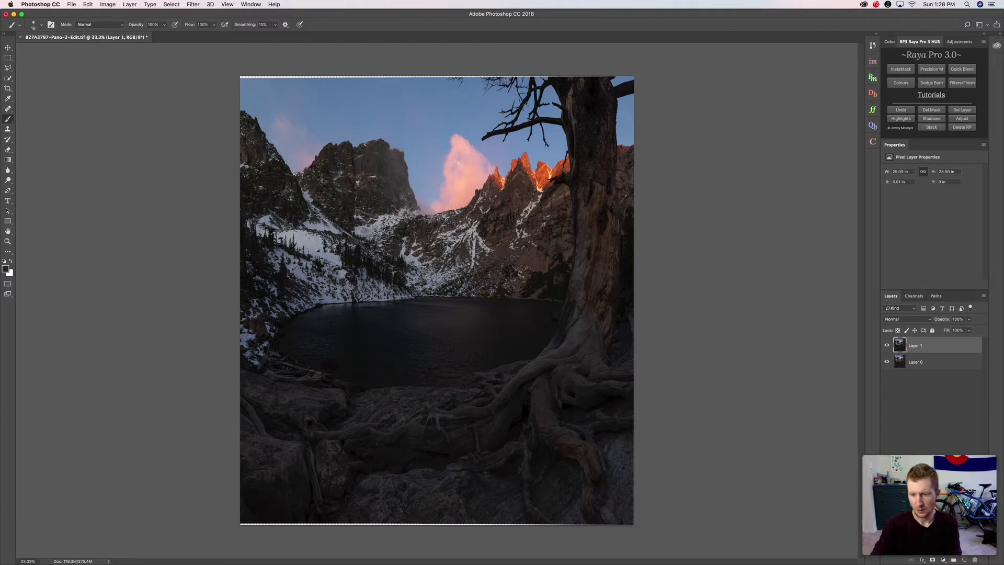
left_click(939, 364, "shift")
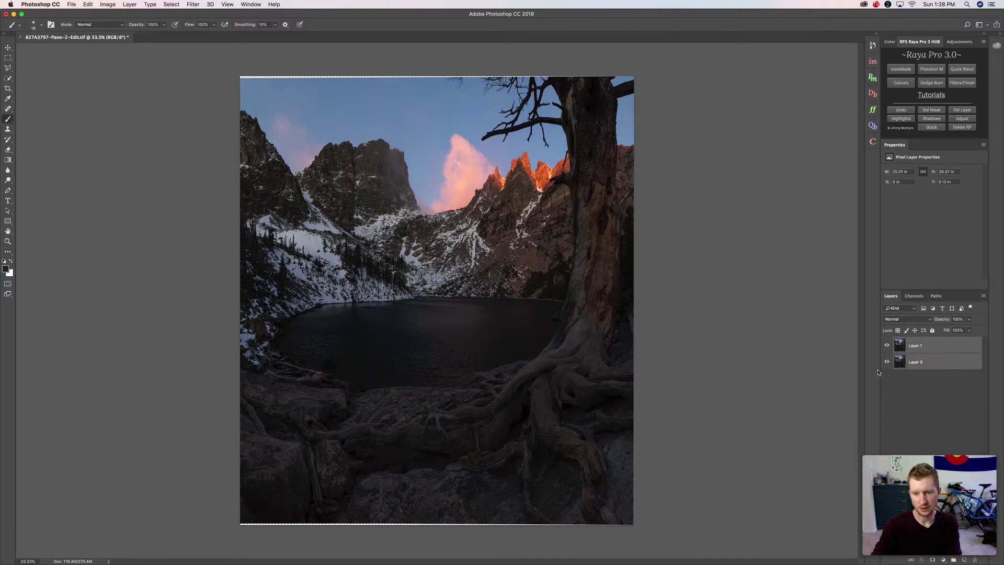
left_click(108, 5)
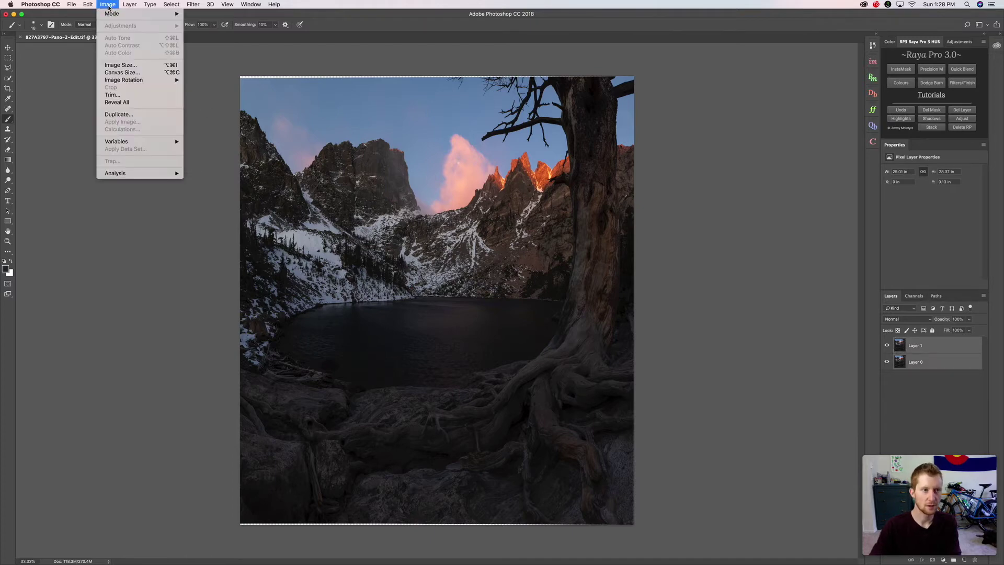
mouse_move(92, 4)
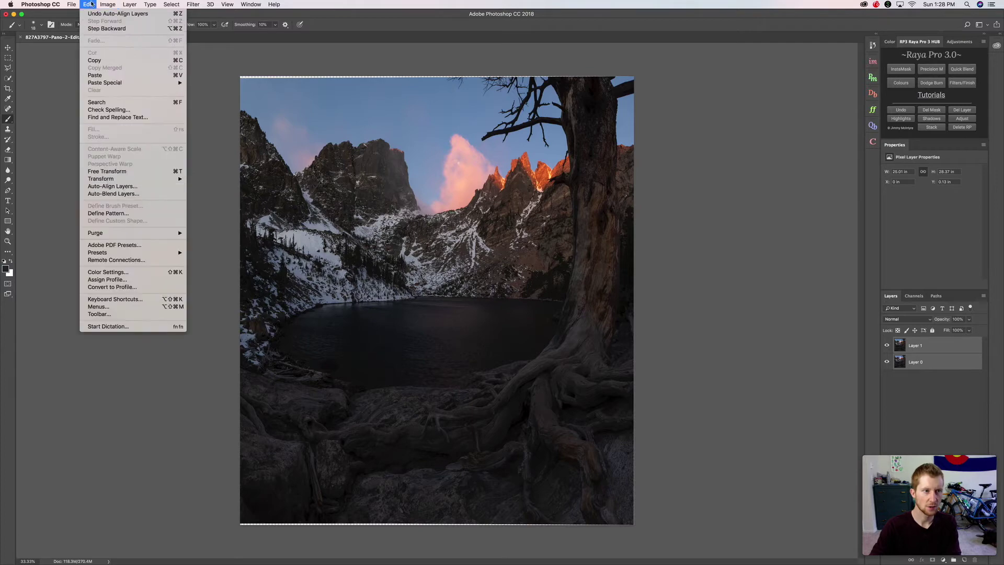
left_click(117, 194)
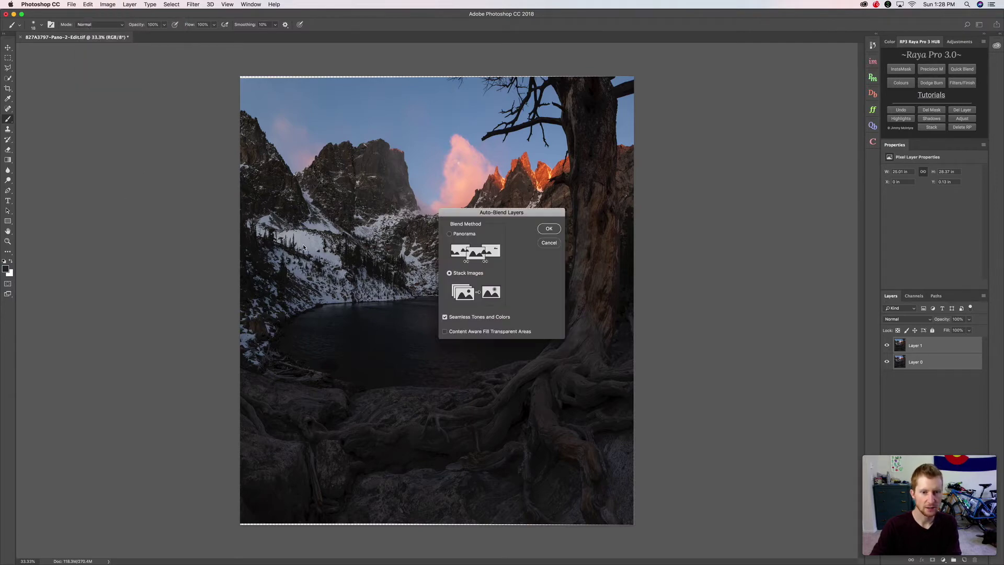
left_click(477, 332)
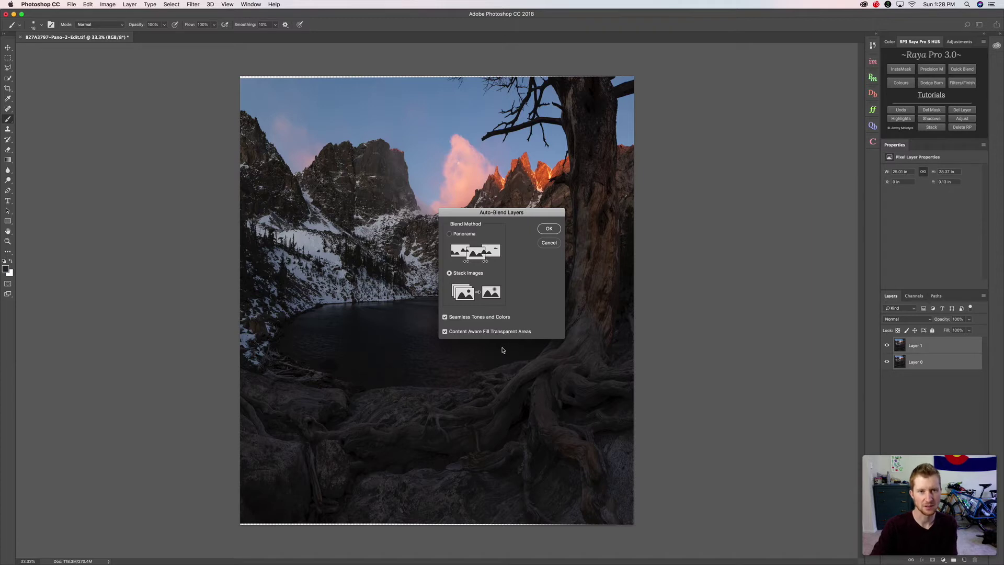
left_click(548, 229)
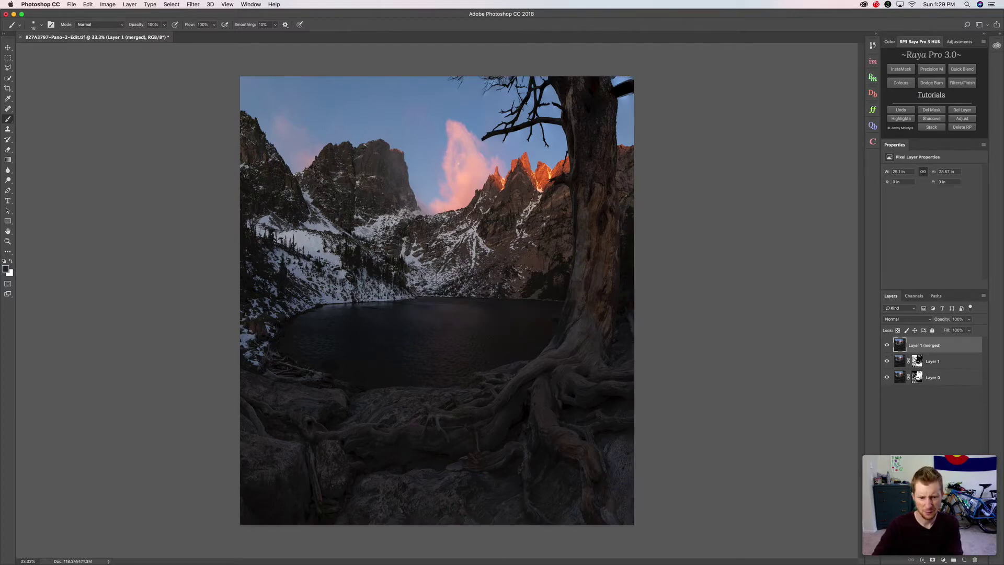
Hide Layer 1 (merged), view Layer 1's mask alone, then zoom into the lit peaks.
key("z")
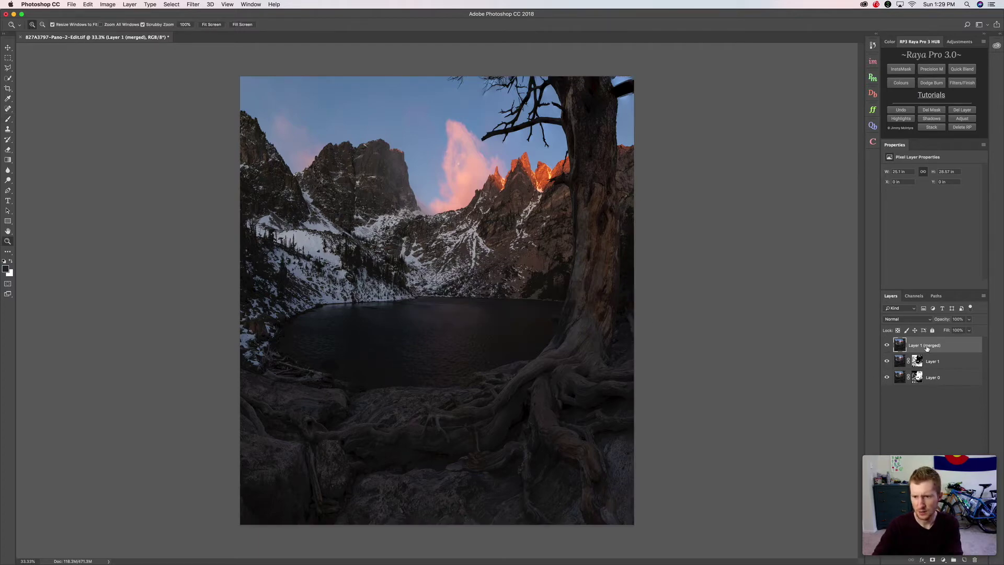
left_click(920, 369, "super")
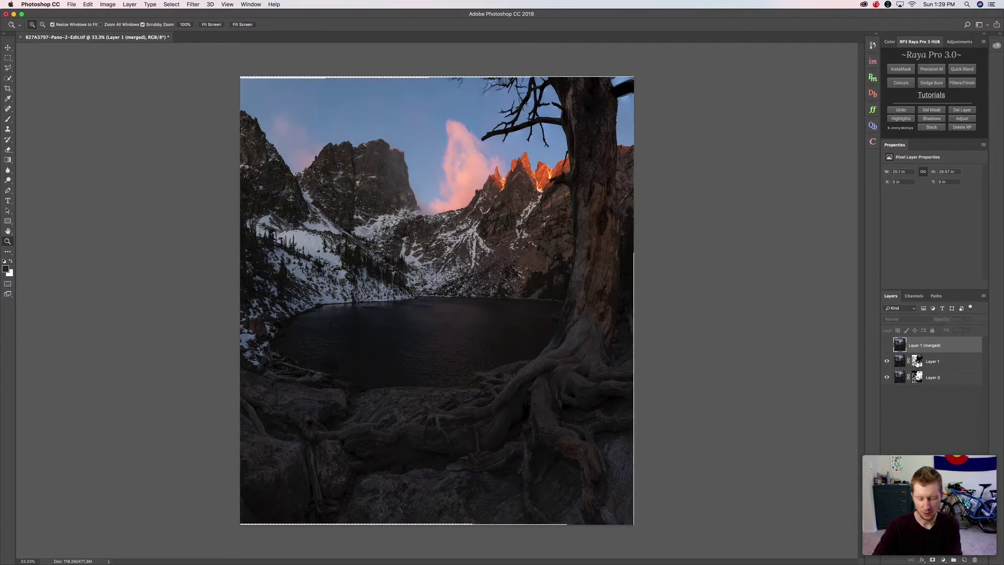
left_click(917, 362, "alt")
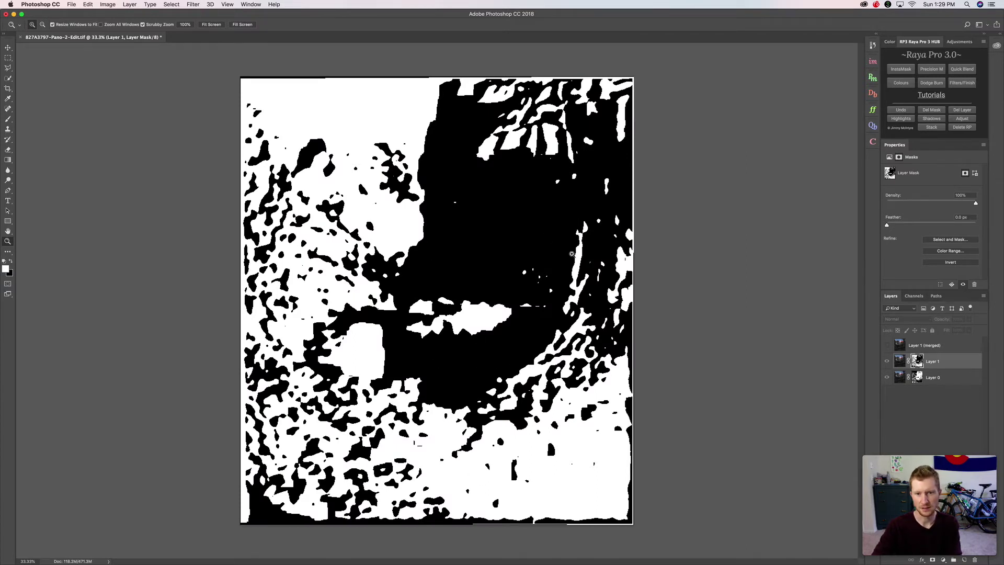
left_click(900, 362)
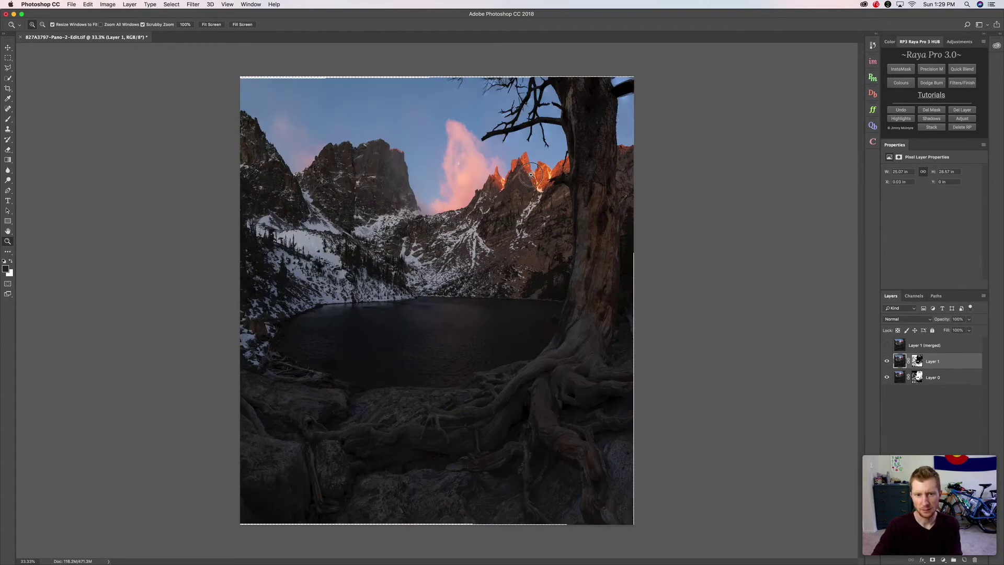
left_click_drag(530, 174, 683, 271)
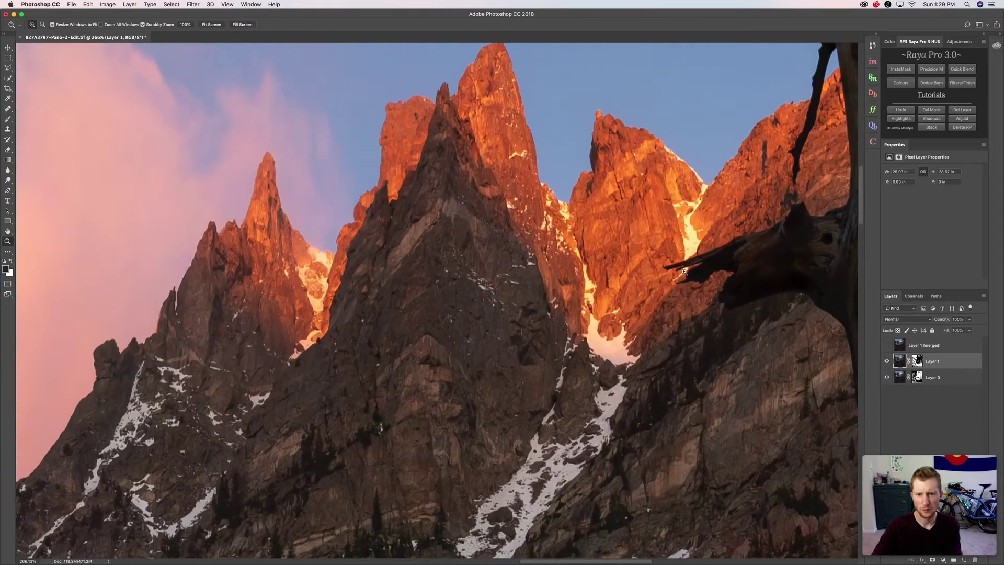
Toggle Layer 0 to compare exposures and inspect Layer 1's mask up close.
left_click(886, 377)
left_click(886, 377)
left_click(917, 361, "alt")
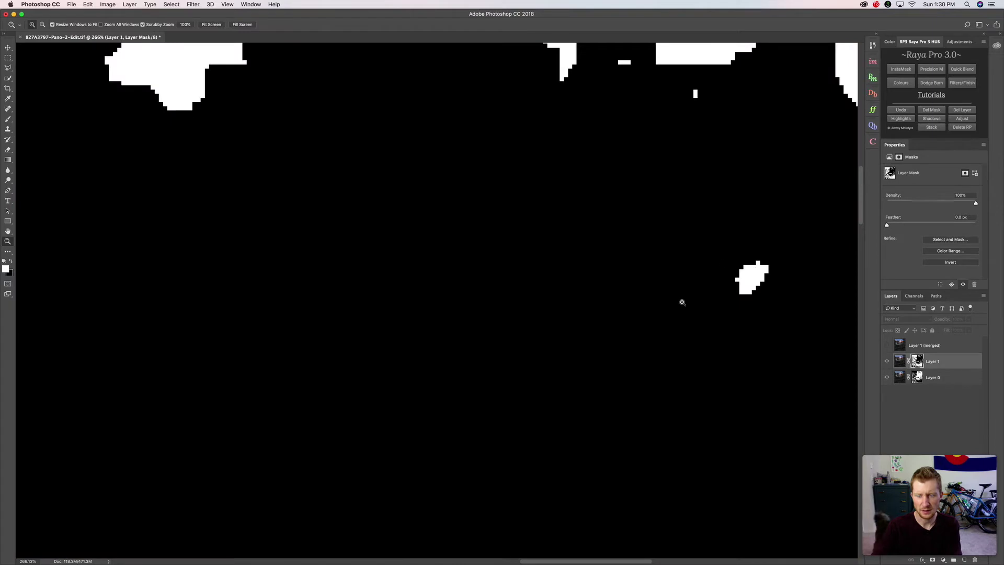
left_click_drag(681, 302, 552, 462)
left_click(888, 362)
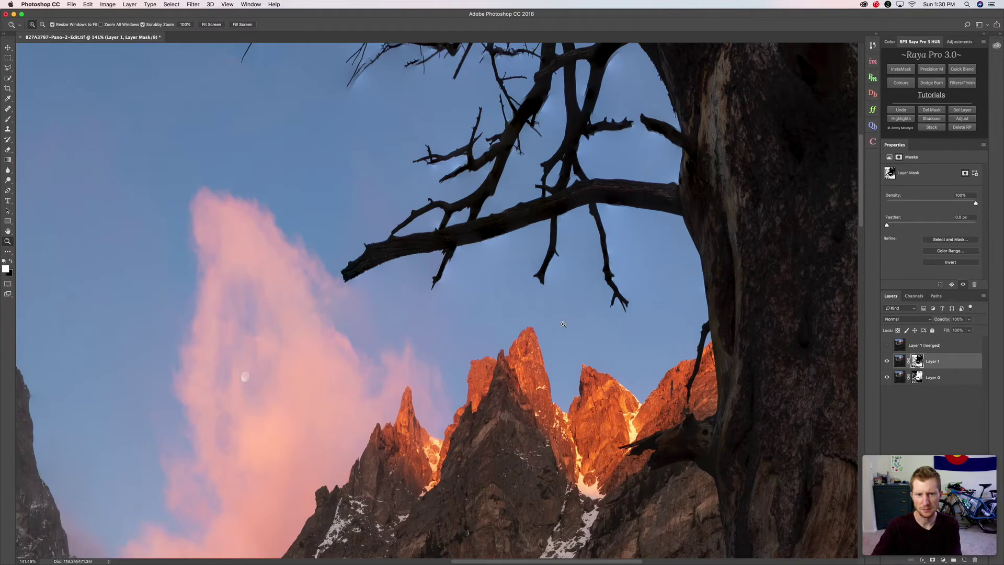
Zoom back out to the whole image and undo the last step.
left_click_drag(563, 325, 563, 374)
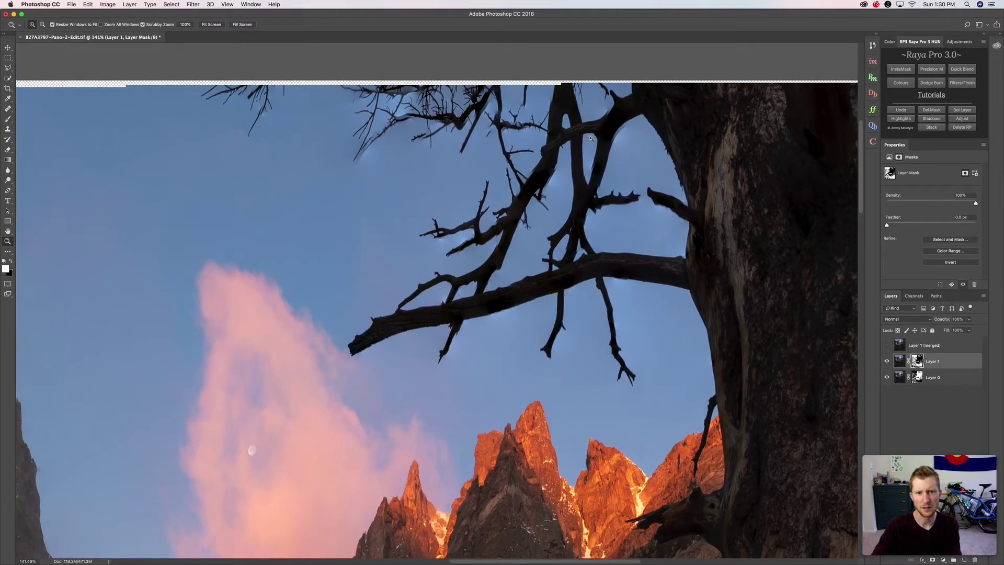
left_click_drag(548, 289, 504, 330)
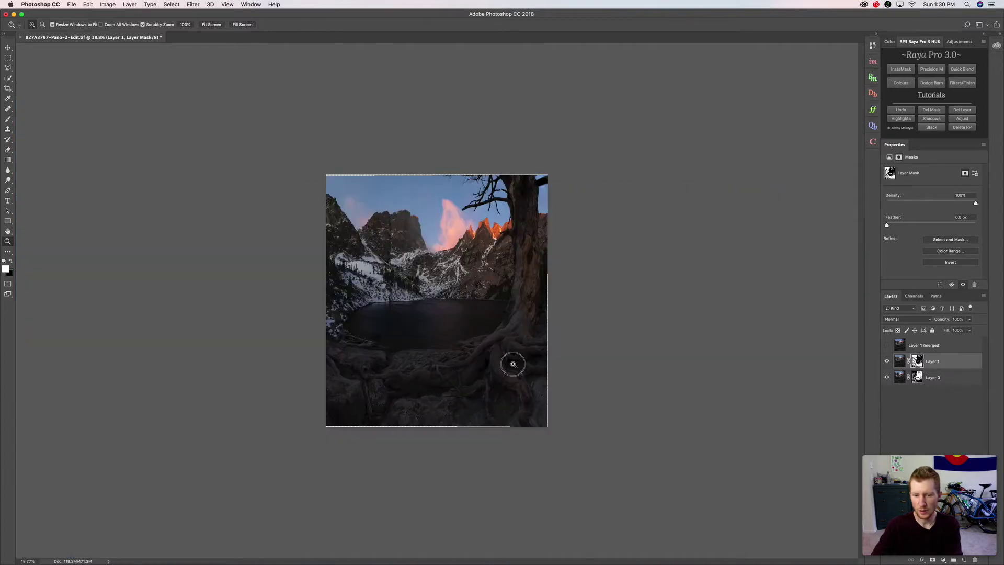
left_click_drag(513, 364, 549, 374)
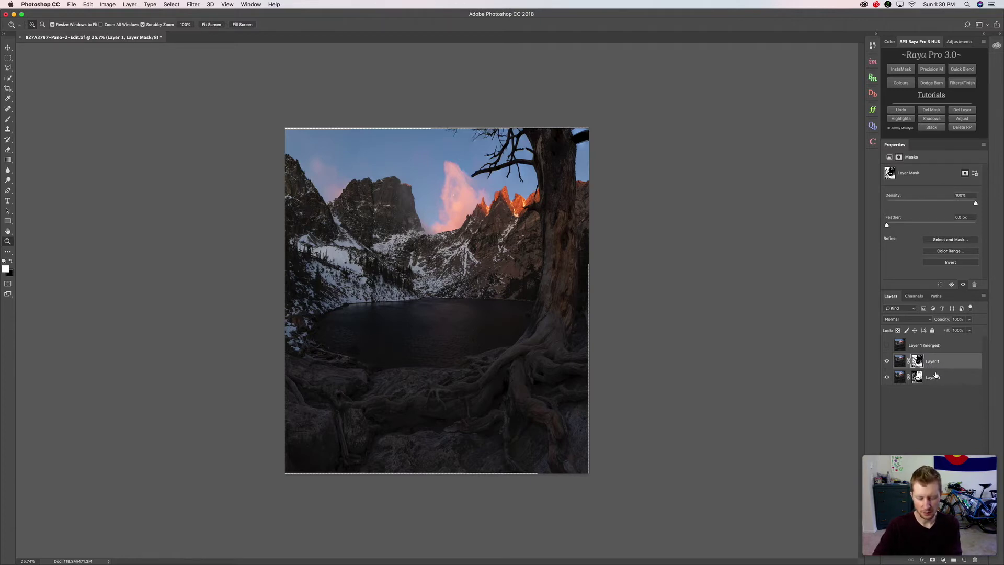
key("ctrl+z")
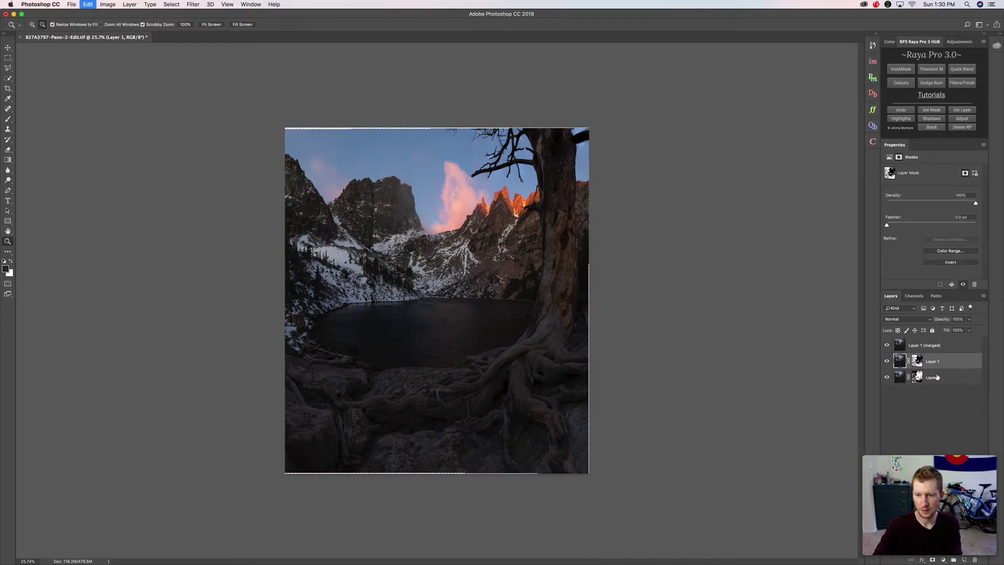
Undo the auto-blend and toggle Layer 1 on and off to compare with Layer 0.
key("ctrl+alt+z")
key("ctrl+alt+z")
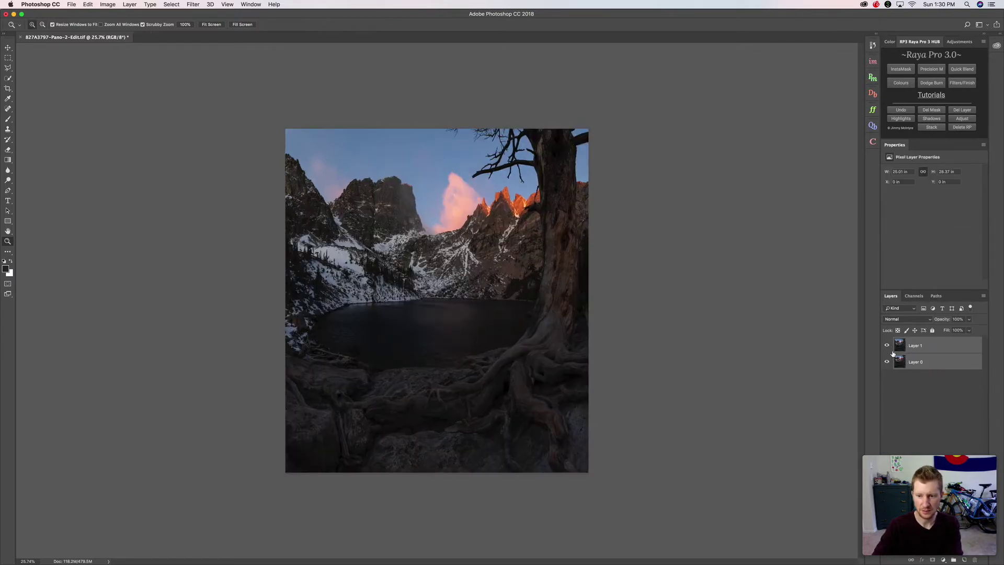
left_click(889, 347)
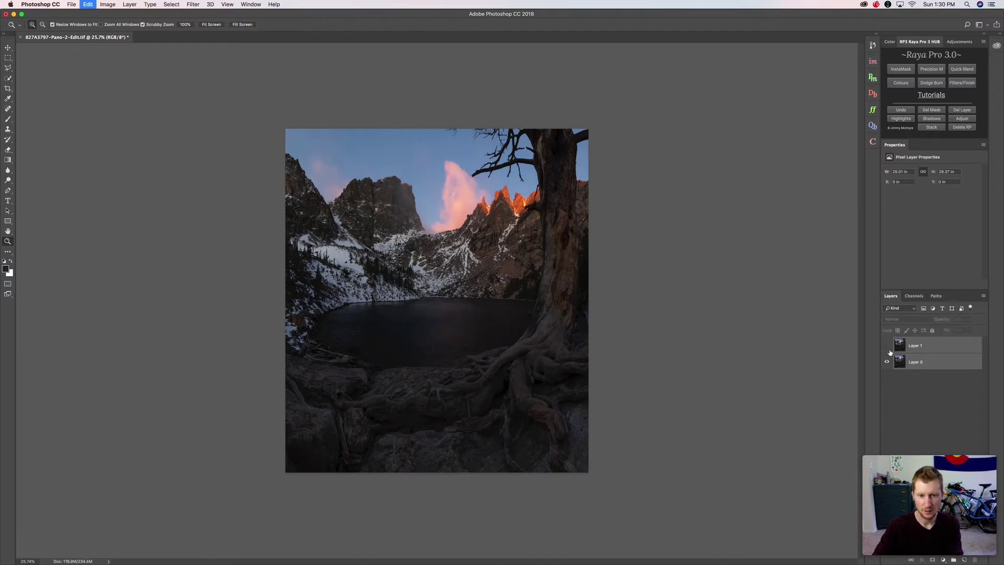
left_click(889, 347)
left_click(890, 346)
left_click(890, 347)
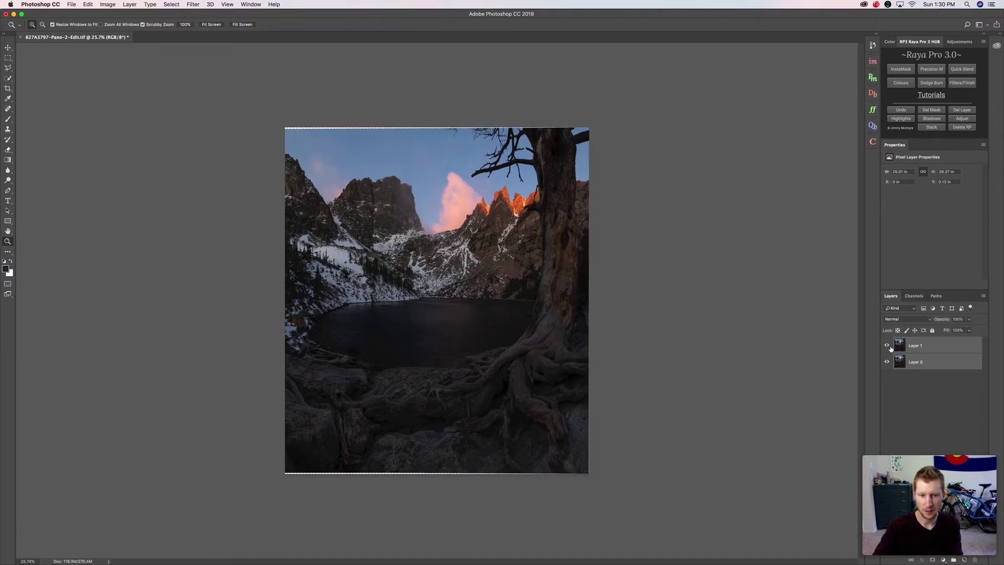
Zoom into the tree roots, compare their sharpness, and select Layer 1 alone.
left_click_drag(549, 423, 588, 411)
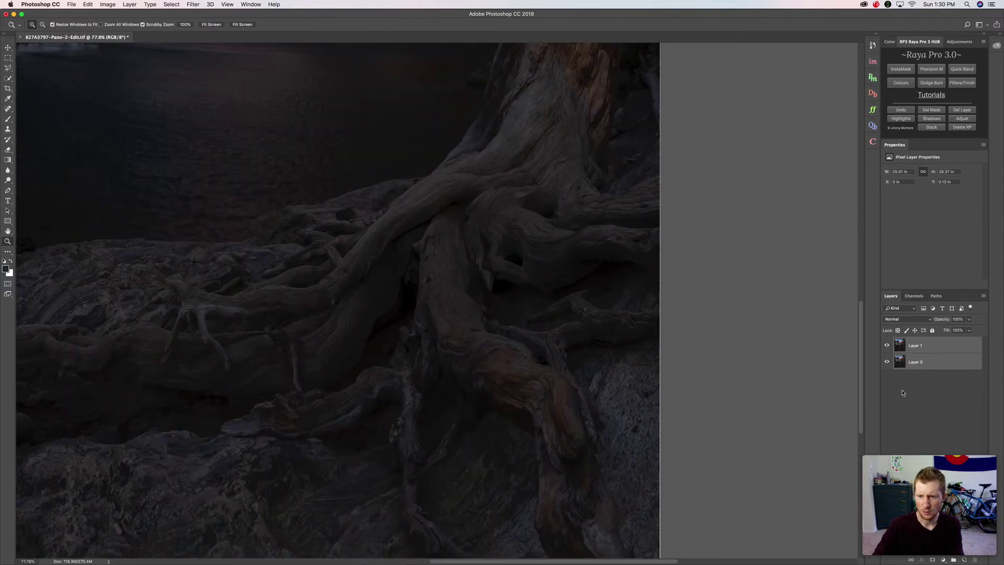
left_click(886, 346)
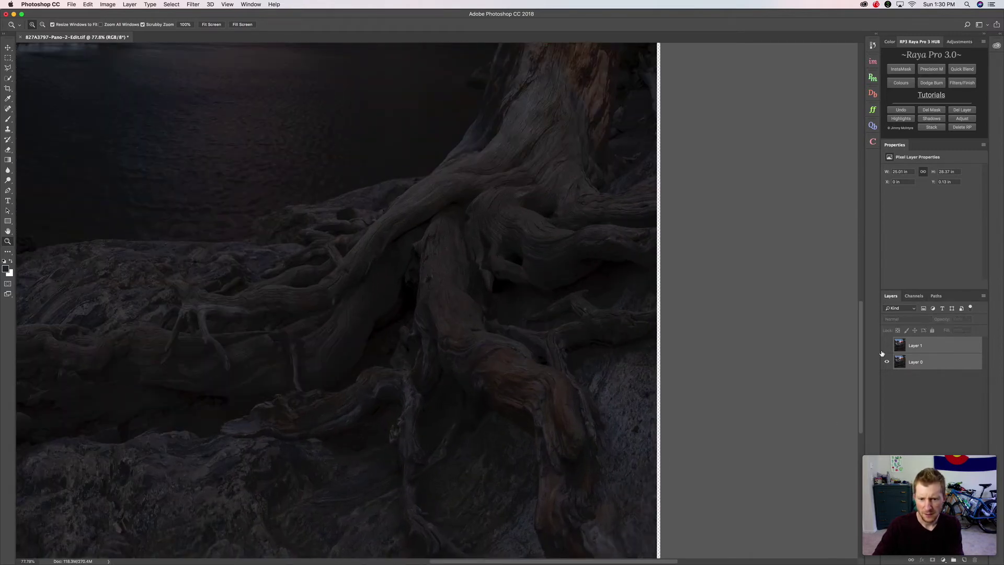
left_click(887, 347)
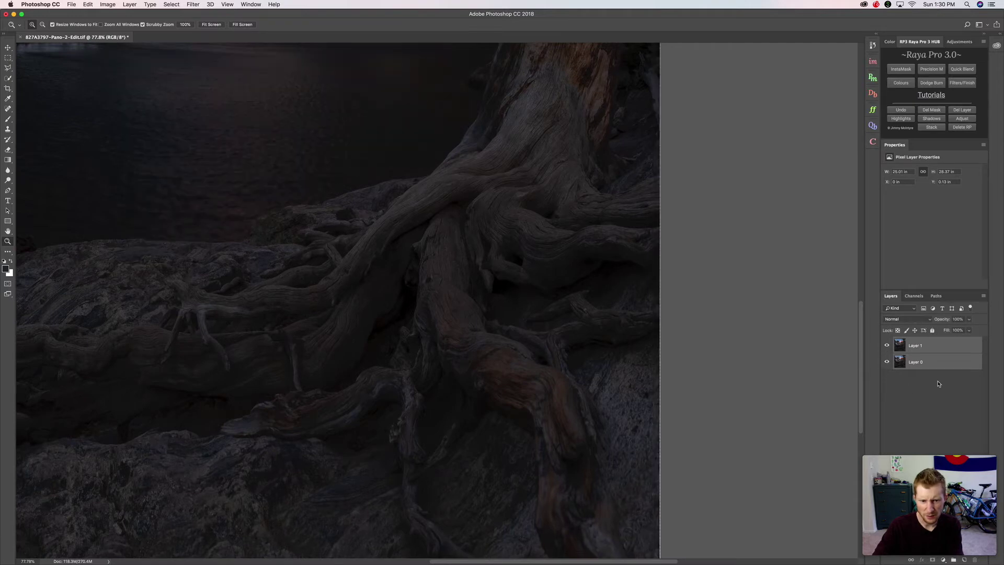
left_click(944, 350)
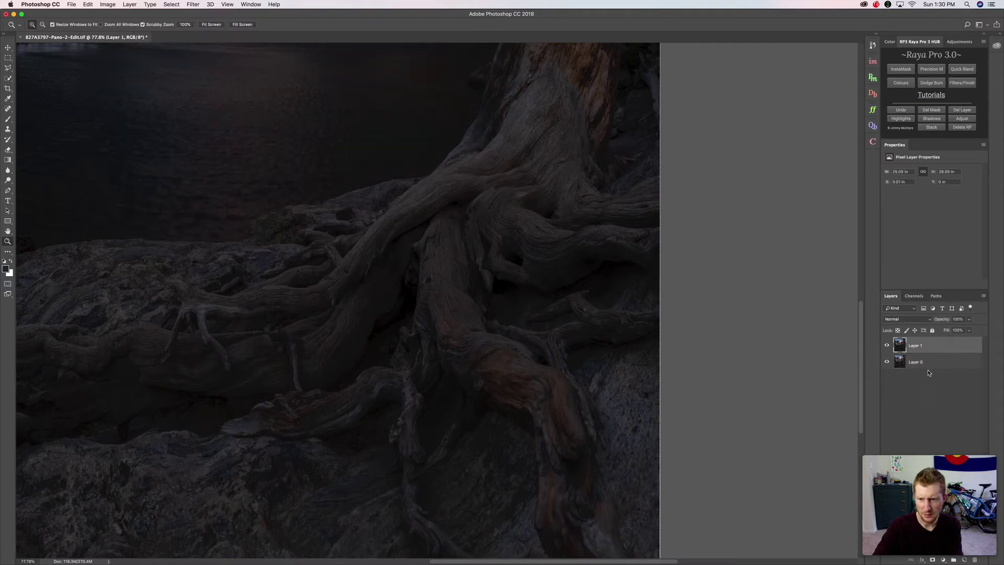
Add a black hide-all mask to Layer 1 and paint the trunk and edges with a 424 brush.
left_click(933, 560, "alt")
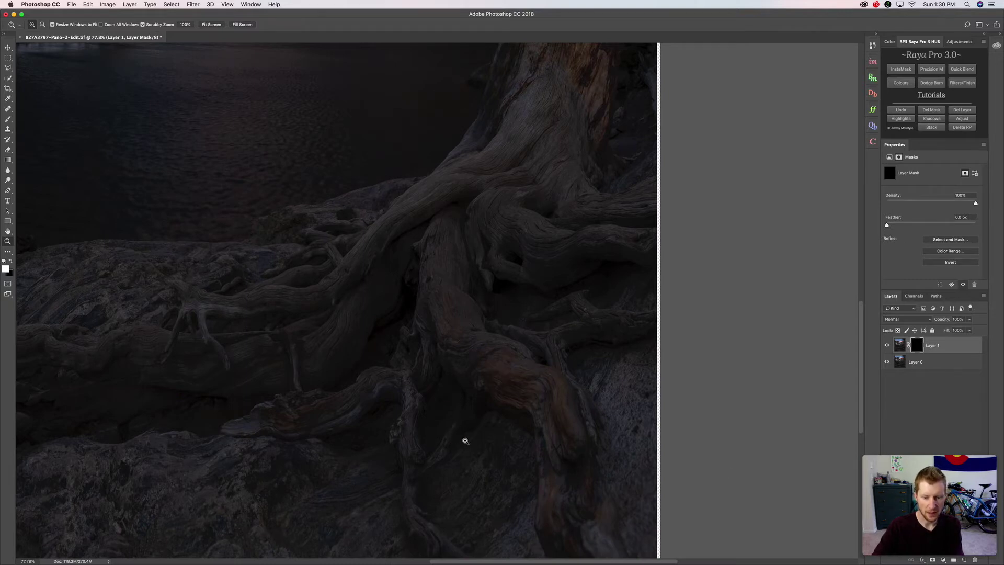
key("b")
left_click_drag(419, 351, 444, 338)
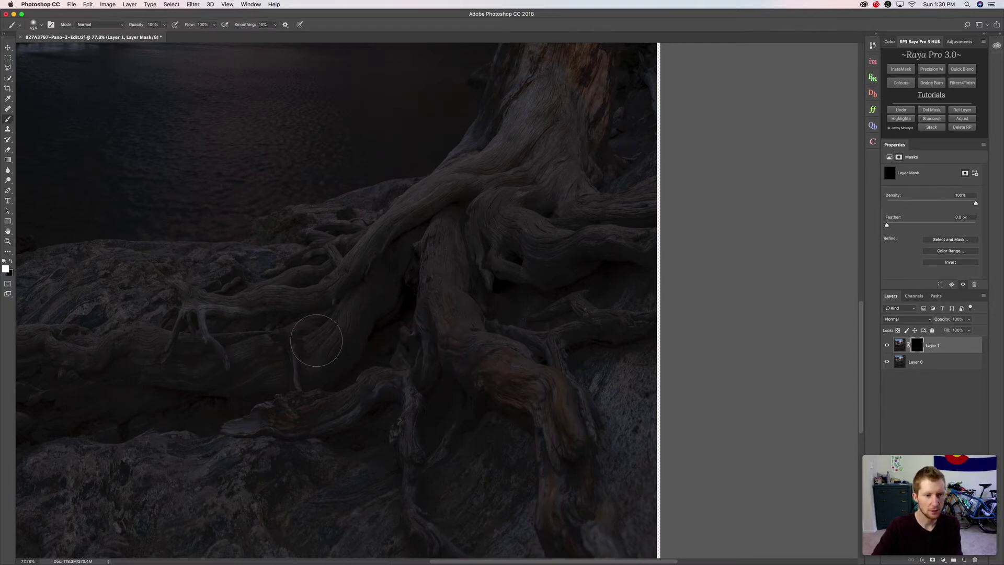
mouse_move(502, 365)
left_mouse_down()
mouse_move(608, 409)
mouse_move(527, 372)
mouse_move(557, 392)
left_mouse_up()
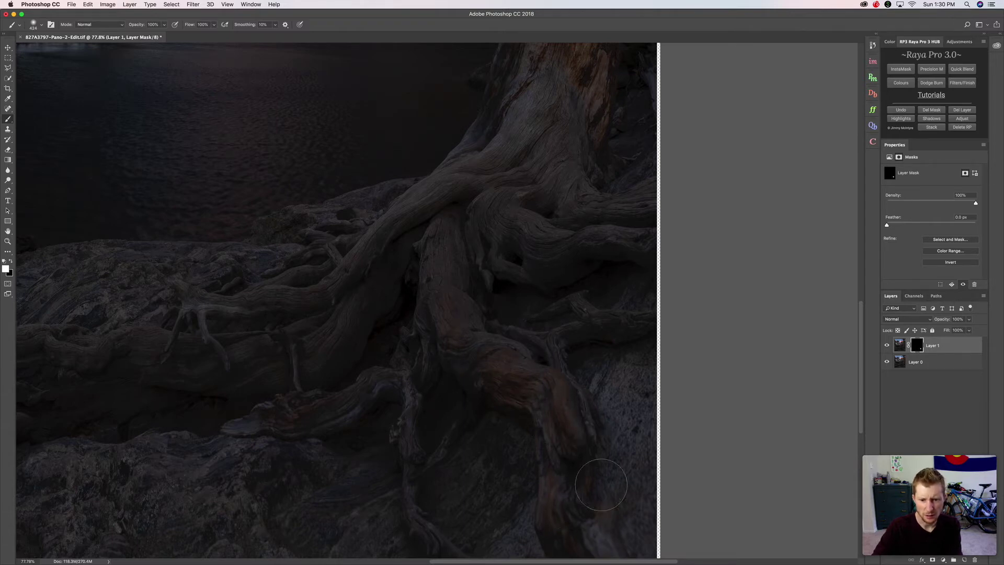
scroll(575, 471, "down", 3)
mouse_move(590, 461)
left_mouse_down()
mouse_move(647, 431)
mouse_move(402, 488)
mouse_move(377, 416)
left_mouse_up()
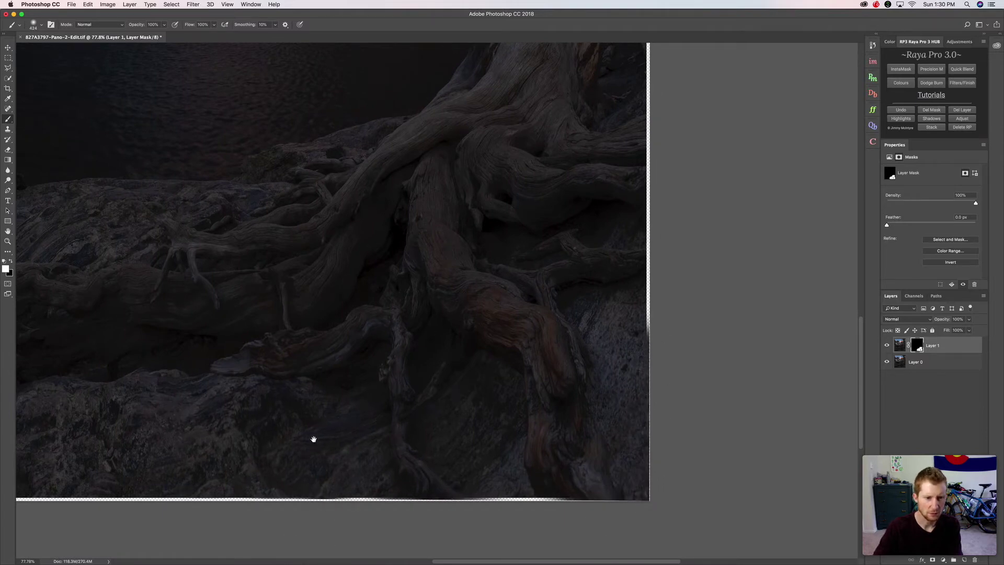
Paint Layer 1 back in over the lower trunk, the bottom edge and the roots.
left_click_drag(305, 372, 310, 473)
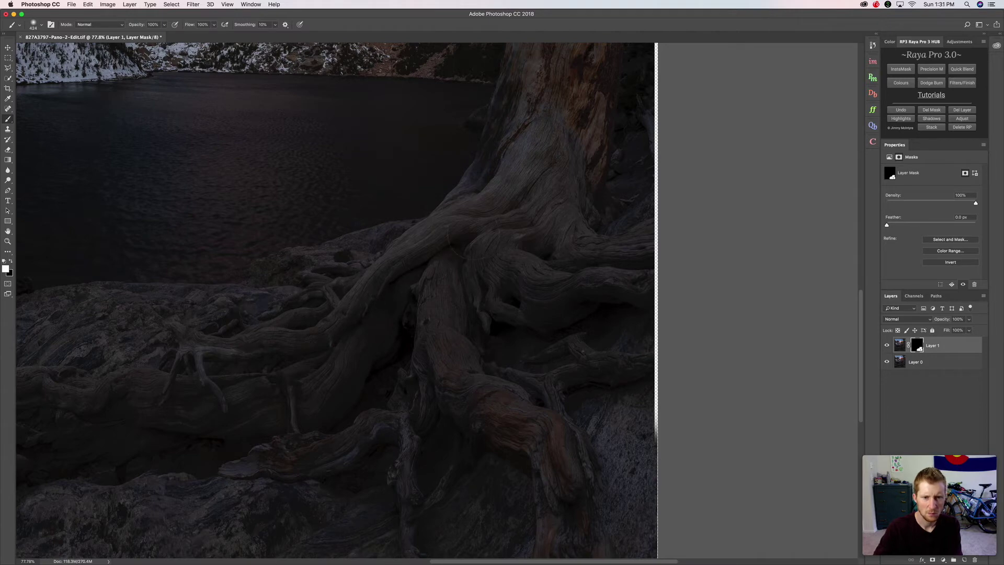
left_click_drag(604, 315, 475, 538)
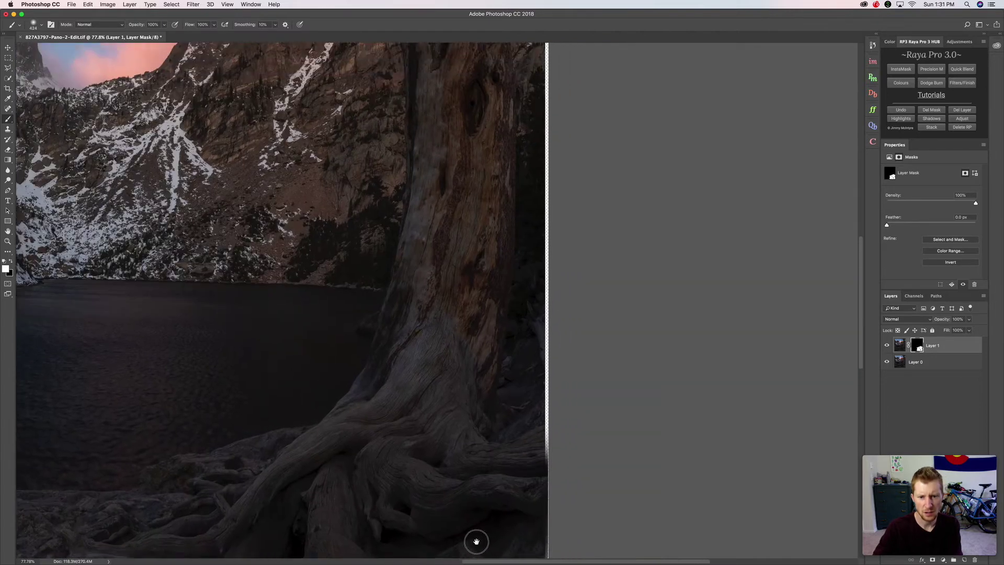
mouse_move(478, 475)
left_mouse_down()
mouse_move(418, 403)
mouse_move(382, 402)
mouse_move(460, 387)
left_mouse_up()
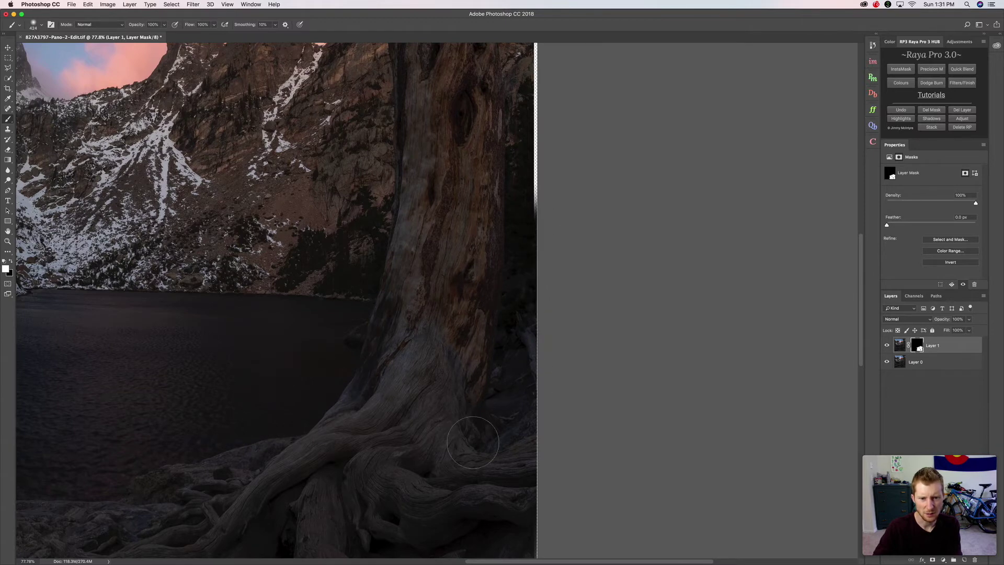
scroll(465, 411, "down", 10)
mouse_move(418, 441)
left_mouse_down()
mouse_move(403, 470)
mouse_move(381, 455)
mouse_move(169, 470)
left_mouse_up()
scroll(320, 467, "left", 5)
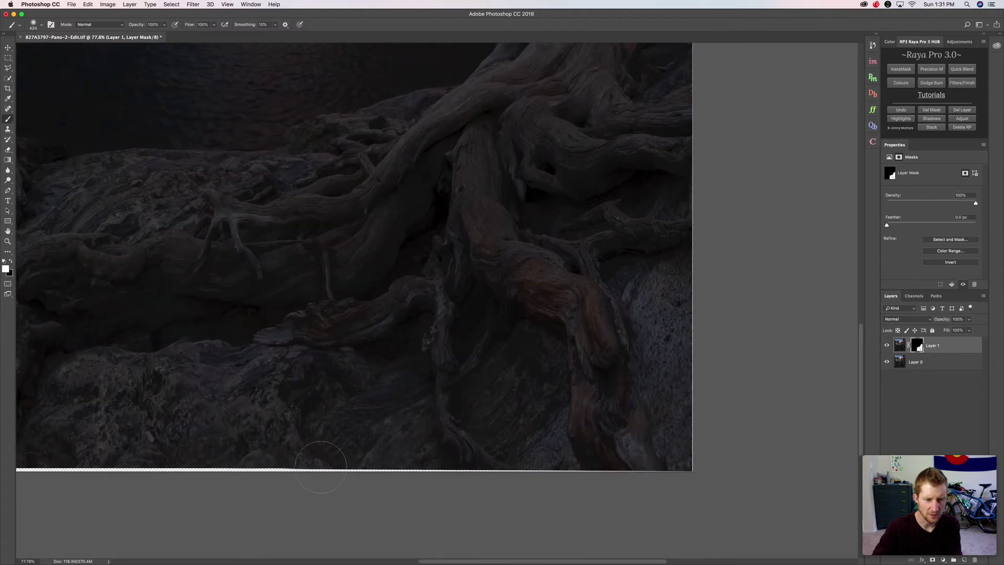
scroll(395, 488, "up", 10)
scroll(395, 488, "left", 4)
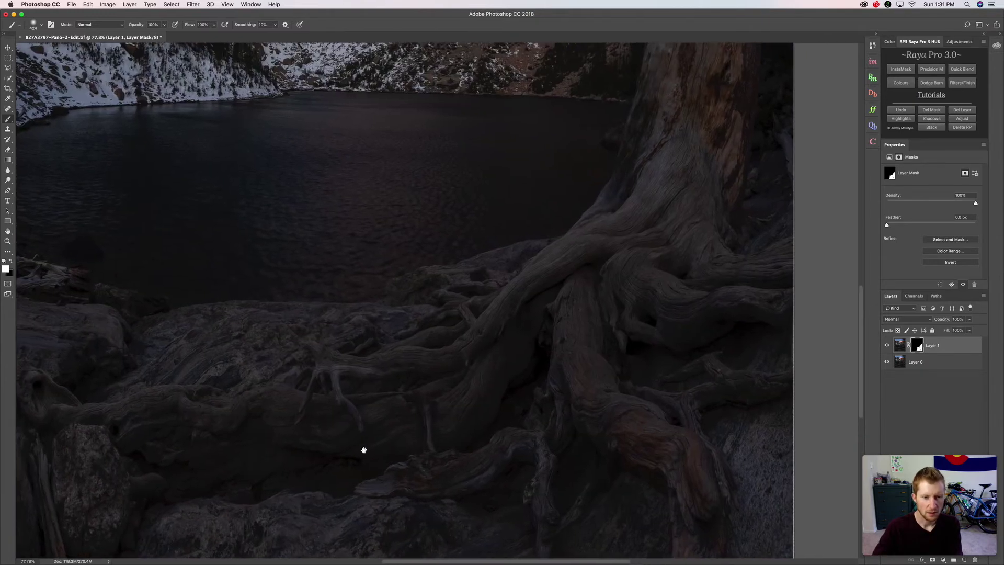
mouse_move(343, 382)
left_mouse_down()
mouse_move(296, 374)
mouse_move(304, 354)
mouse_move(208, 327)
mouse_move(223, 357)
mouse_move(139, 376)
left_mouse_up()
key("z")
mouse_move(301, 400)
left_mouse_down()
mouse_move(257, 385)
mouse_move(296, 375)
mouse_move(273, 352)
left_mouse_up()
key("b")
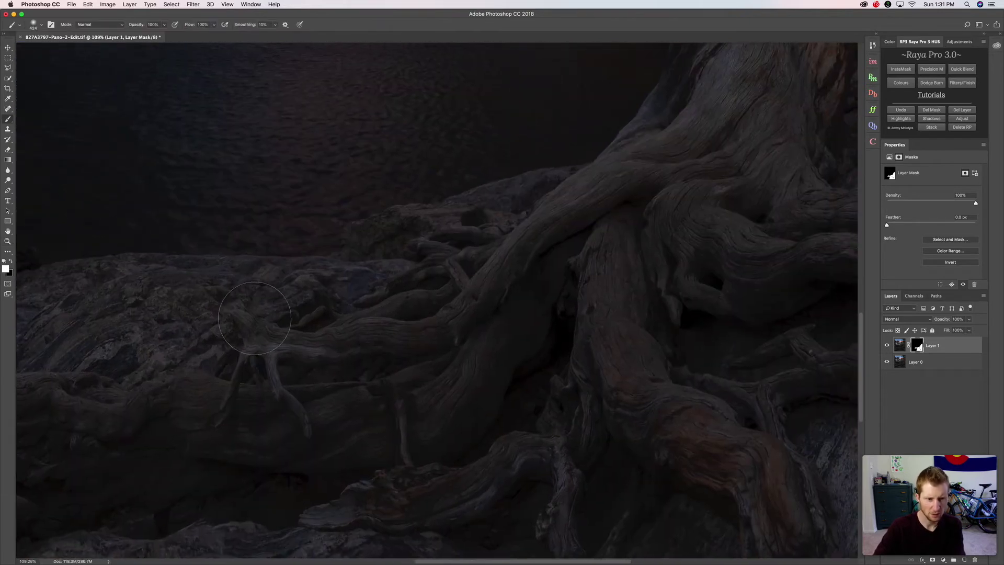
left_click_drag(255, 318, 199, 325)
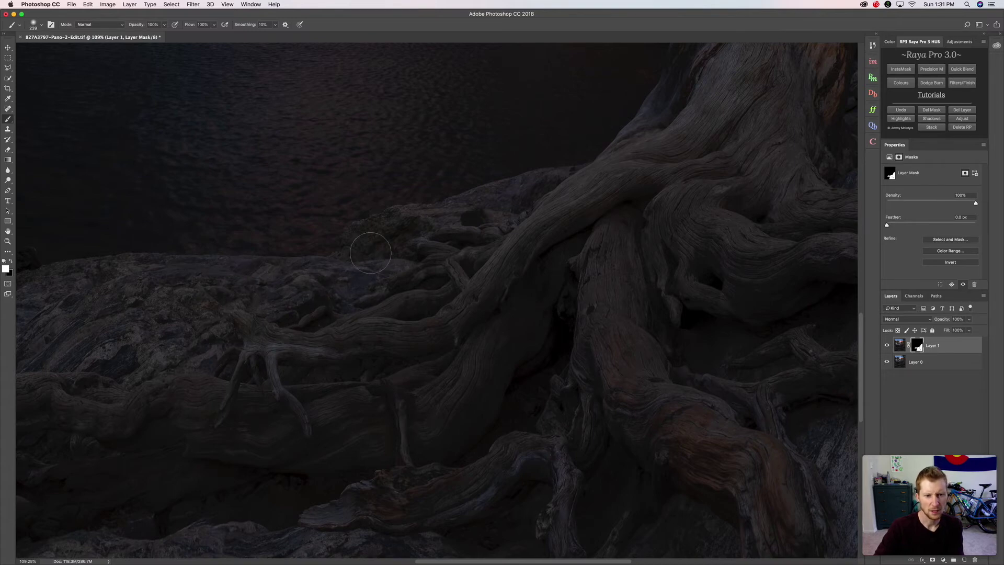
key("space")
left_click_drag(388, 291, 340, 379)
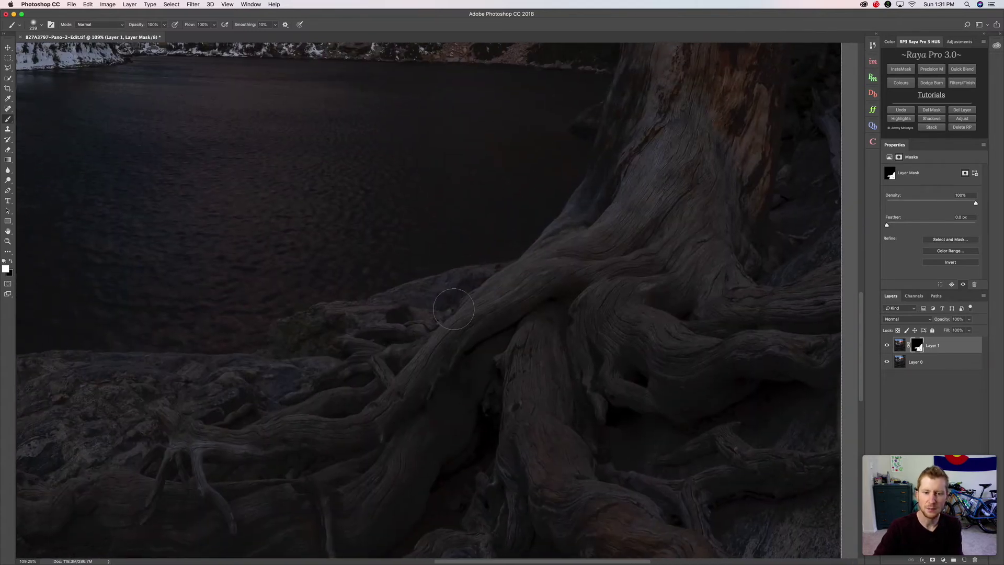
key("space")
left_click_drag(466, 339, 397, 399)
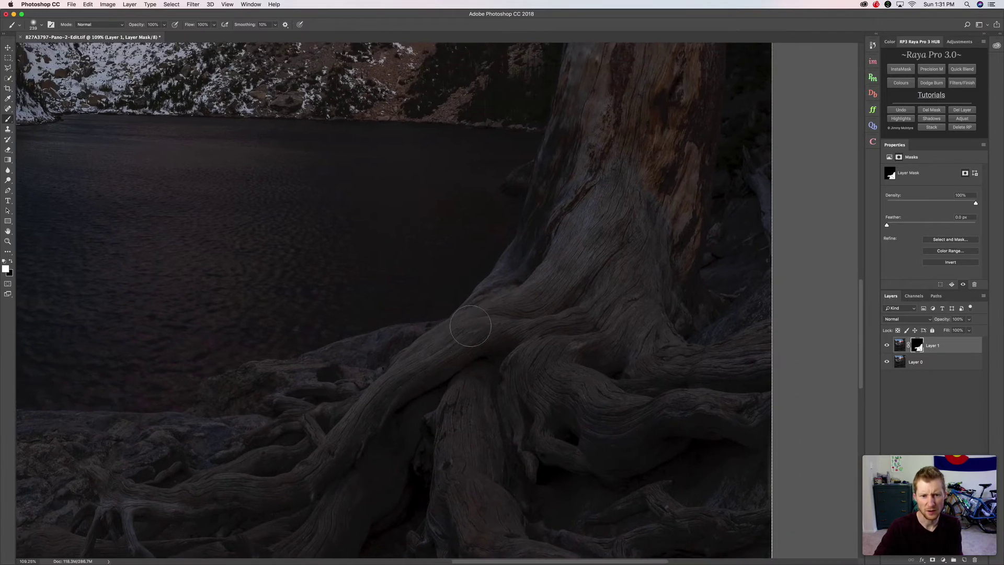
scroll(443, 377, "up", 5)
scroll(443, 376, "right", 5)
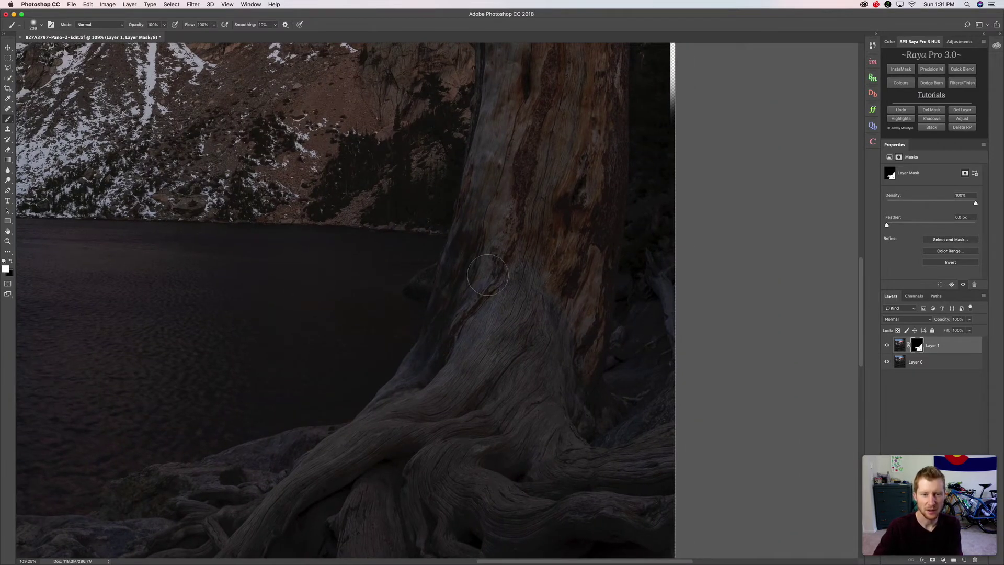
key("space")
mouse_move(502, 319)
left_mouse_down()
mouse_move(424, 423)
mouse_move(405, 428)
mouse_move(557, 283)
left_mouse_up()
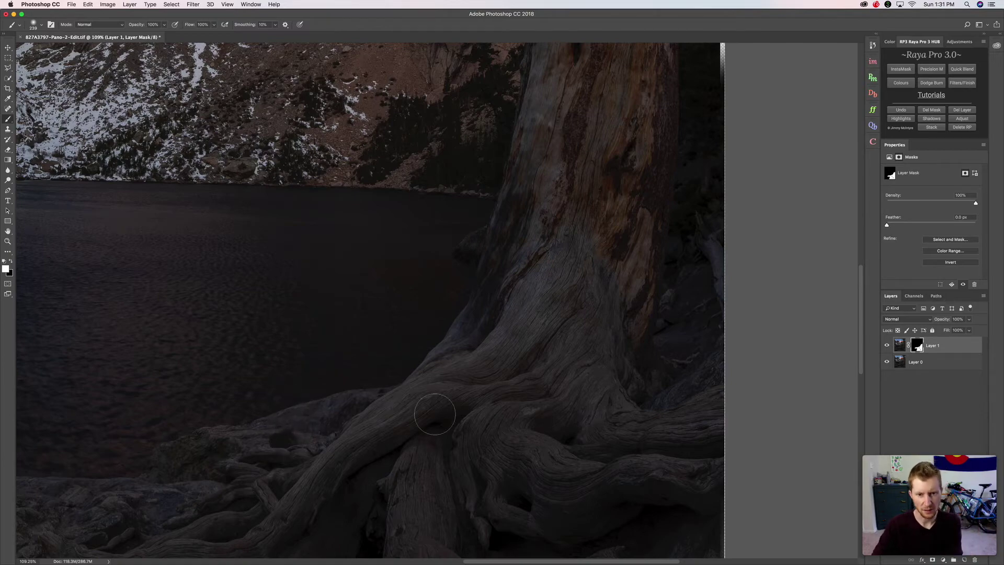
left_click_drag(424, 402, 264, 447)
scroll(377, 381, "left", 4)
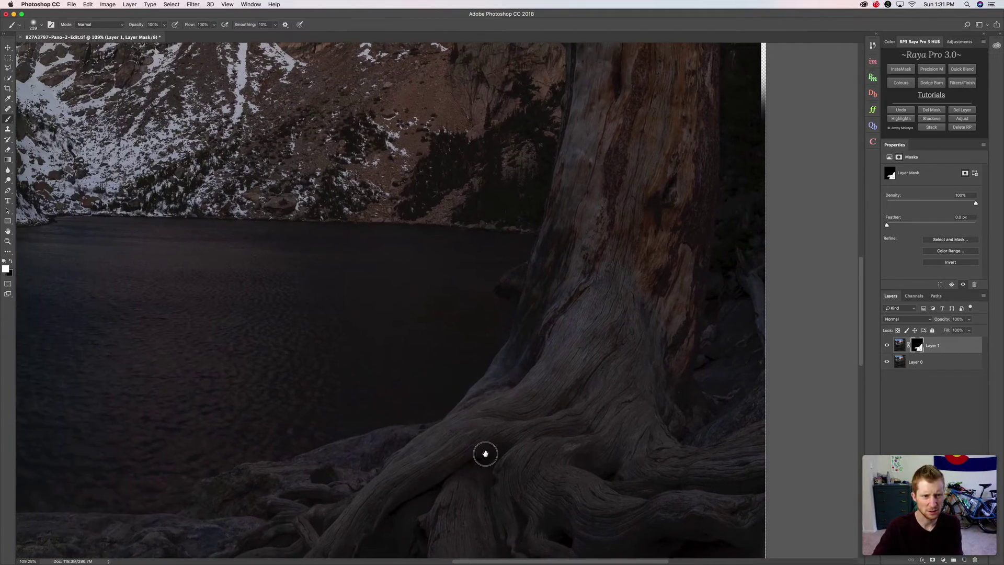
scroll(484, 453, "up", 5)
scroll(315, 479, "down", 10)
scroll(376, 336, "left", 3)
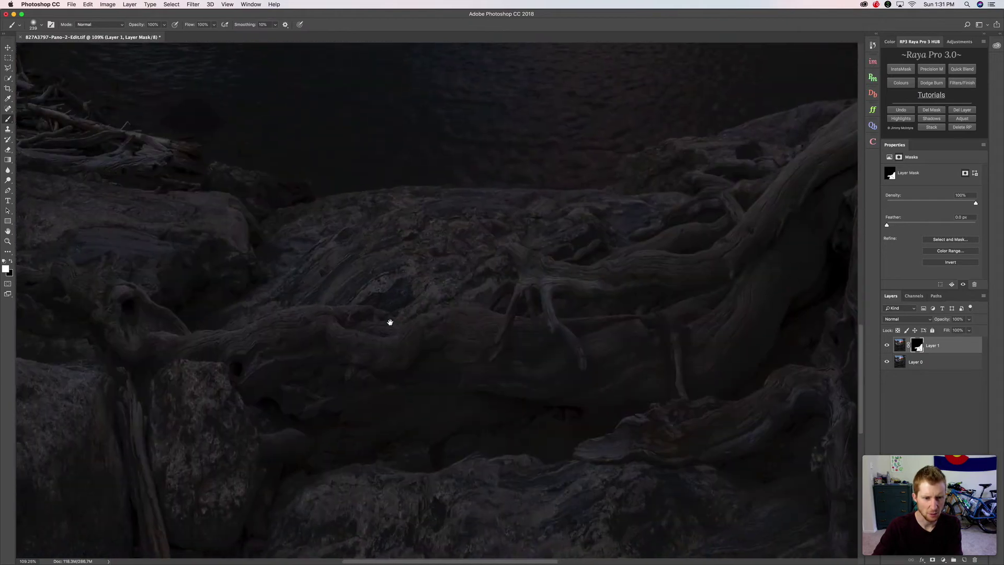
scroll(460, 379, "up", 4)
scroll(460, 379, "right", 6)
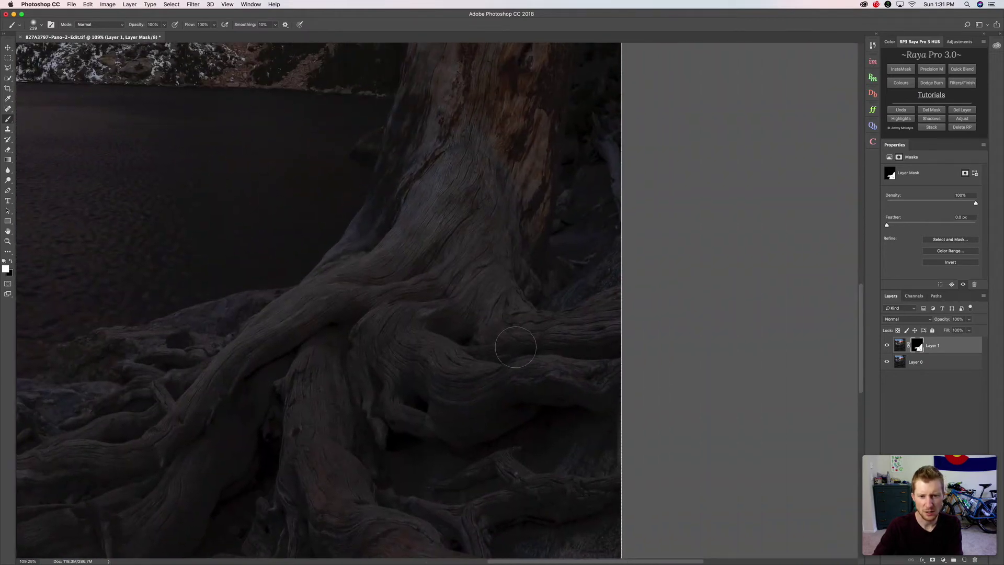
key("z")
mouse_move(435, 316)
left_mouse_down()
mouse_move(394, 374)
mouse_move(343, 372)
left_mouse_up()
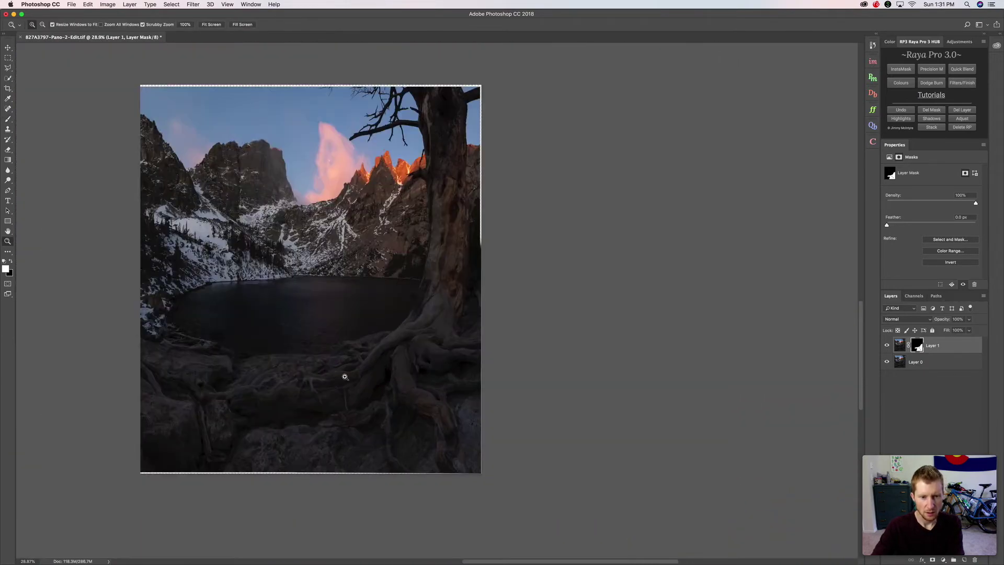
mouse_move(482, 411)
left_mouse_down()
mouse_move(529, 414)
mouse_move(383, 376)
mouse_move(467, 405)
left_mouse_up()
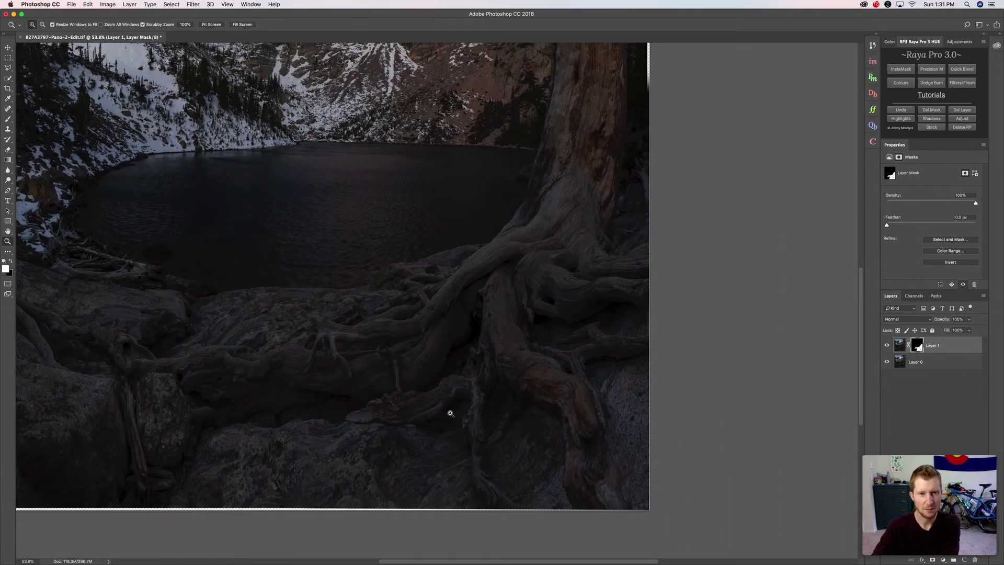
key("backslash")
Paint out the red hole among the roots and the area beside the left root branch.
key("b")
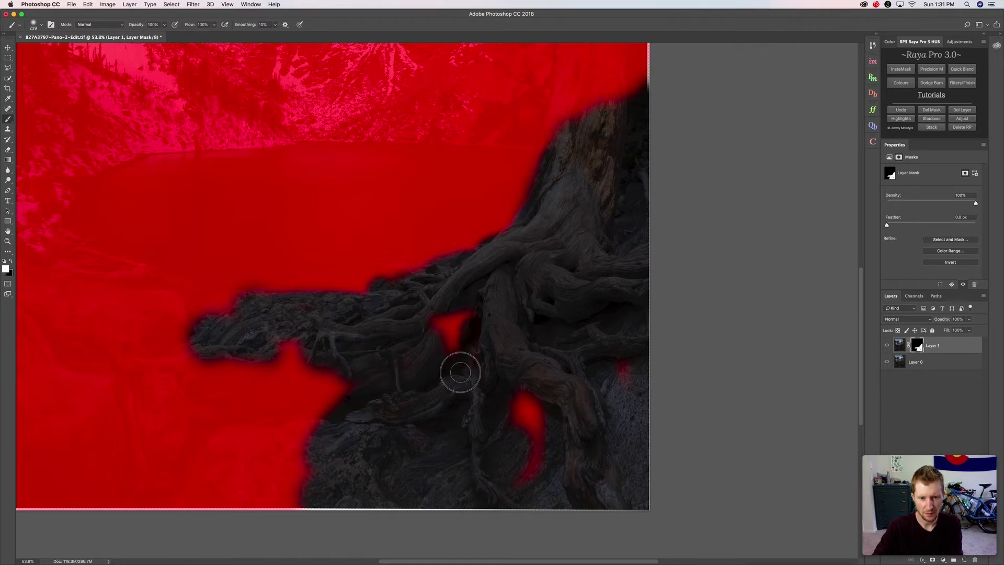
mouse_move(459, 370)
left_mouse_down()
mouse_move(482, 300)
mouse_move(450, 313)
mouse_move(432, 336)
mouse_move(429, 321)
mouse_move(488, 333)
mouse_move(501, 464)
mouse_move(528, 468)
mouse_move(550, 385)
mouse_move(547, 422)
mouse_move(614, 355)
mouse_move(612, 417)
left_mouse_up()
scroll(501, 416, "up", 5)
scroll(502, 417, "right", 2)
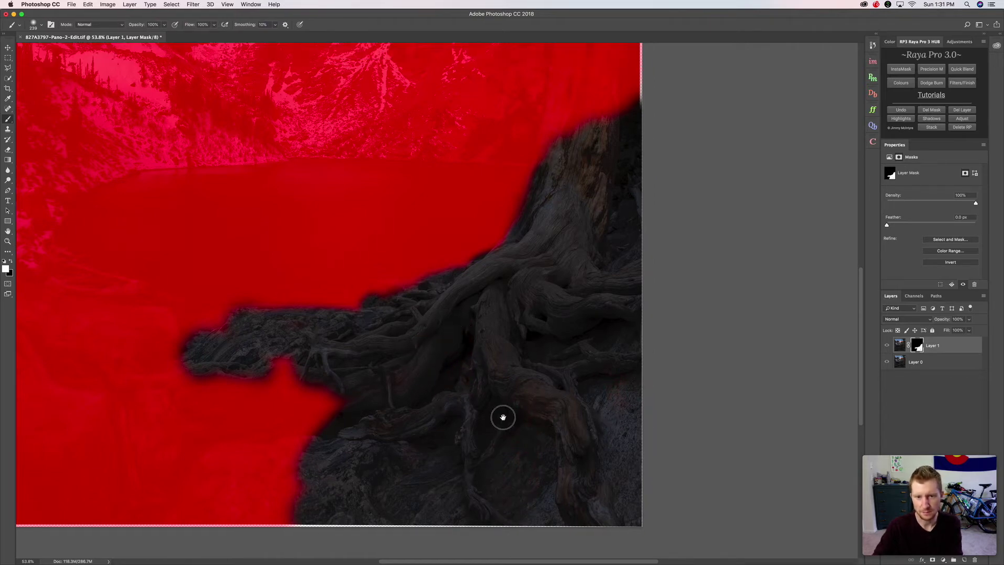
mouse_move(318, 415)
left_mouse_down()
mouse_move(334, 455)
mouse_move(307, 497)
mouse_move(241, 432)
mouse_move(302, 448)
mouse_move(316, 441)
mouse_move(359, 369)
mouse_move(318, 445)
mouse_move(252, 444)
mouse_move(359, 495)
mouse_move(343, 444)
left_mouse_up()
scroll(324, 433, "left", 4)
scroll(324, 434, "down", 2)
left_click_drag(343, 444, 396, 435)
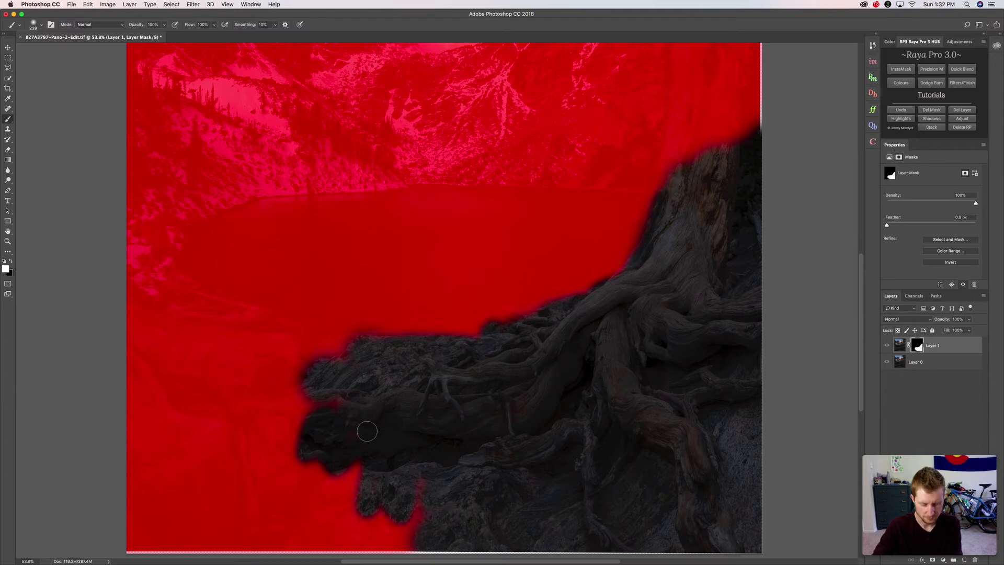
Paint the lower-left foreground with a larger brush, check the shoreline edge, then hide the overlay.
key("bracketright")
key("bracketright")
key("bracketright")
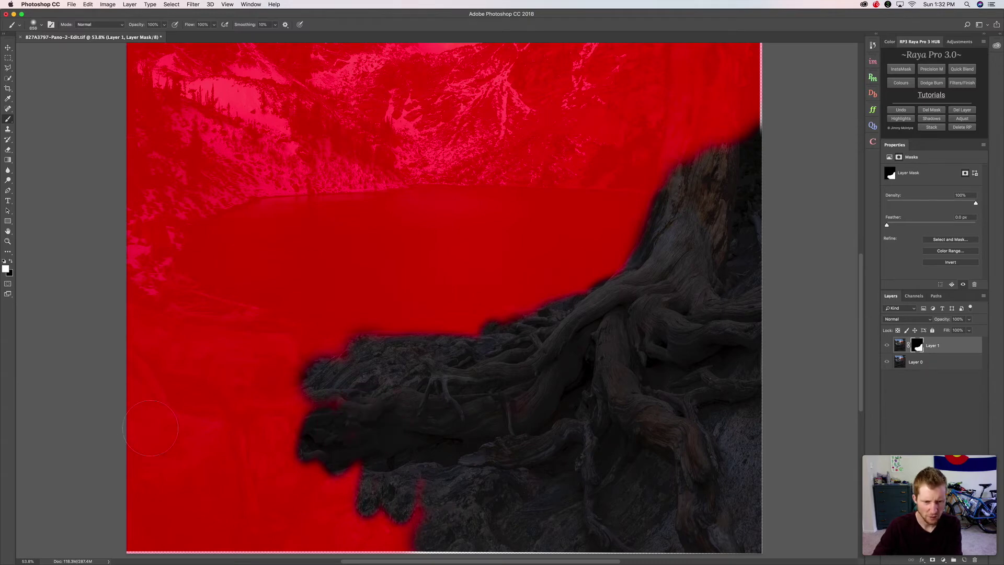
mouse_move(389, 430)
left_mouse_down()
mouse_move(240, 428)
mouse_move(180, 445)
mouse_move(193, 488)
mouse_move(233, 487)
mouse_move(84, 519)
mouse_move(131, 459)
mouse_move(158, 563)
mouse_move(234, 552)
mouse_move(295, 527)
mouse_move(318, 497)
mouse_move(274, 465)
mouse_move(190, 523)
mouse_move(349, 459)
mouse_move(384, 482)
mouse_move(408, 561)
mouse_move(406, 398)
mouse_move(315, 383)
mouse_move(179, 390)
mouse_move(59, 372)
mouse_move(223, 395)
mouse_move(105, 323)
mouse_move(264, 371)
mouse_move(352, 380)
mouse_move(218, 379)
mouse_move(311, 395)
mouse_move(464, 385)
mouse_move(506, 366)
mouse_move(485, 367)
left_mouse_up()
key("z")
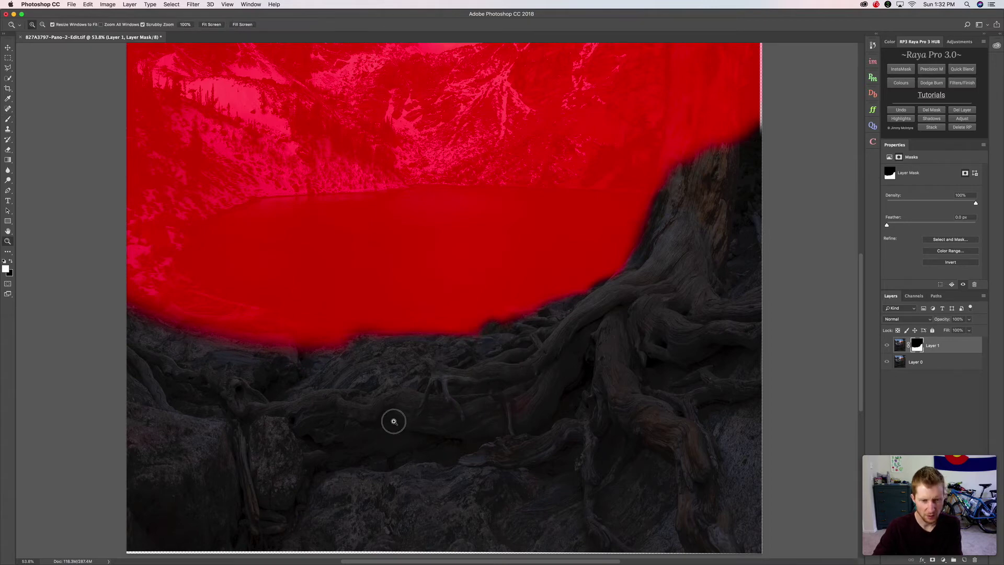
left_click_drag(392, 419, 428, 406)
left_click_drag(482, 352, 398, 424)
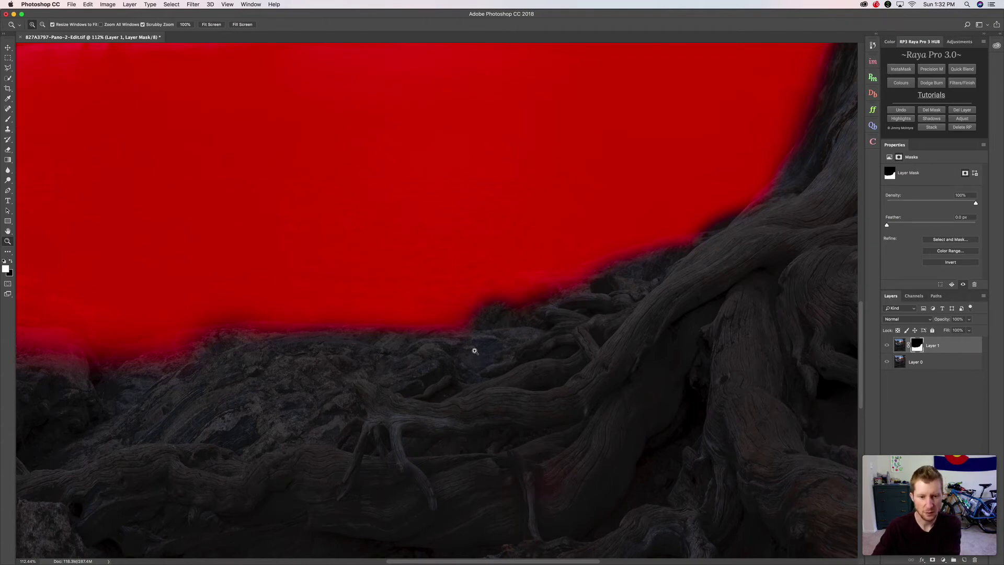
key("backslash")
mouse_move(469, 332)
left_mouse_down()
mouse_move(484, 332)
mouse_move(475, 350)
left_mouse_up()
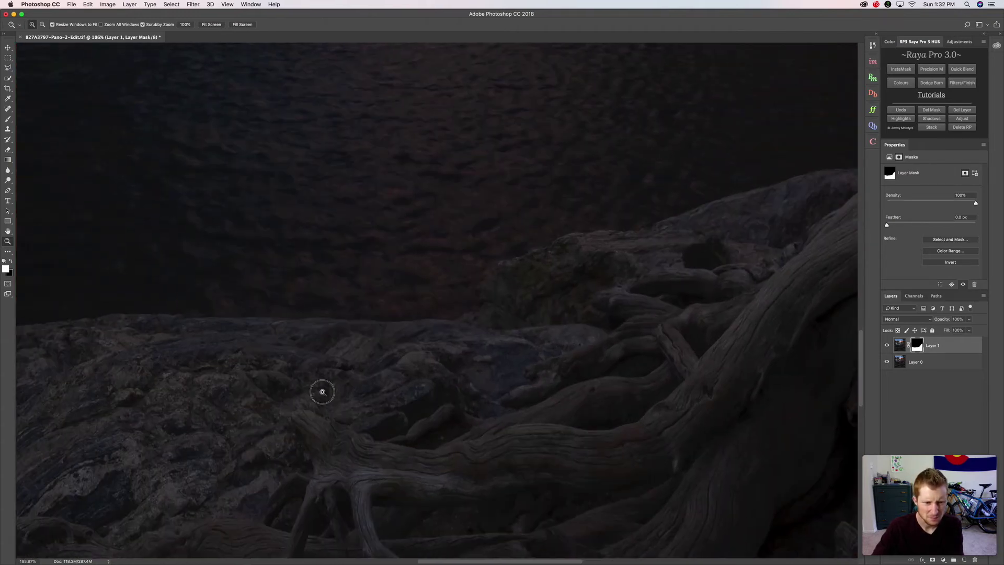
scroll(322, 391, "down", 10)
scroll(322, 392, "left", 10)
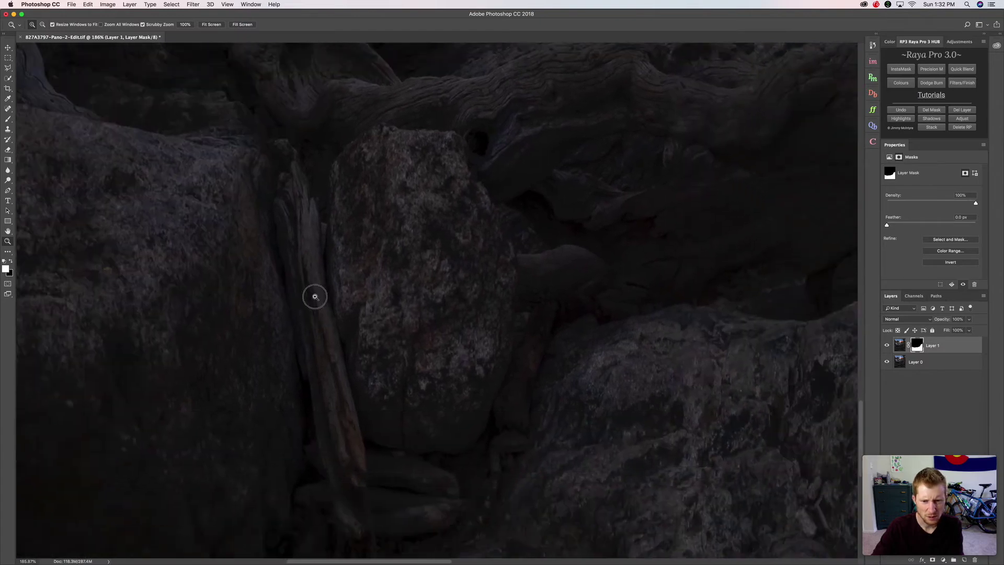
scroll(229, 296, "right", 10)
scroll(273, 273, "up", 8)
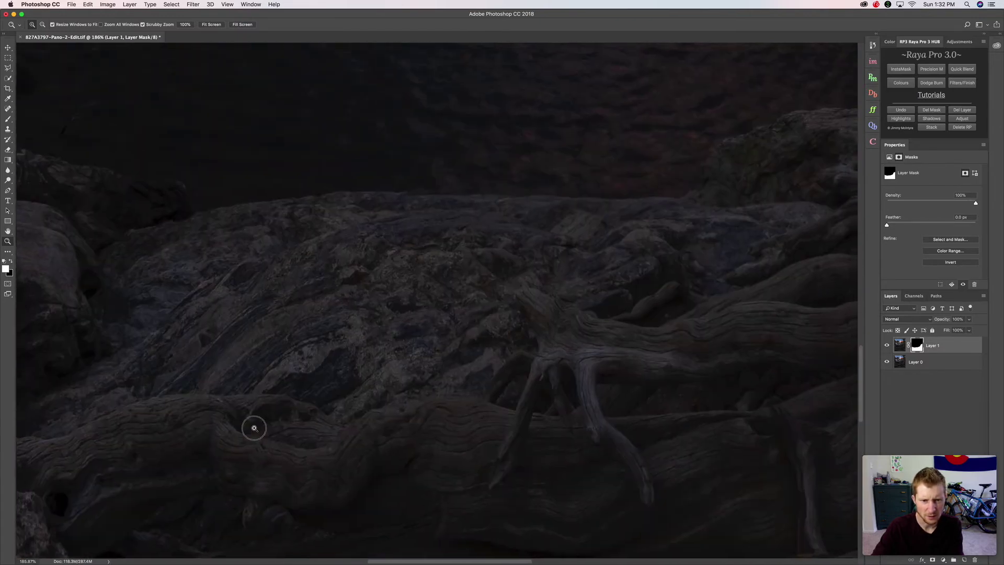
scroll(254, 427, "right", 8)
scroll(469, 365, "down", 5)
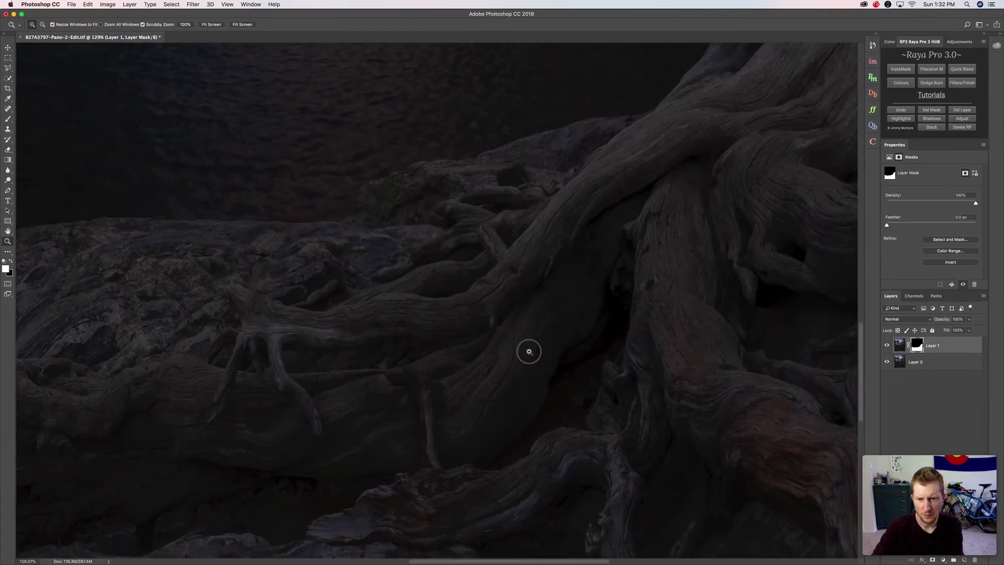
scroll(528, 352, "right", 10)
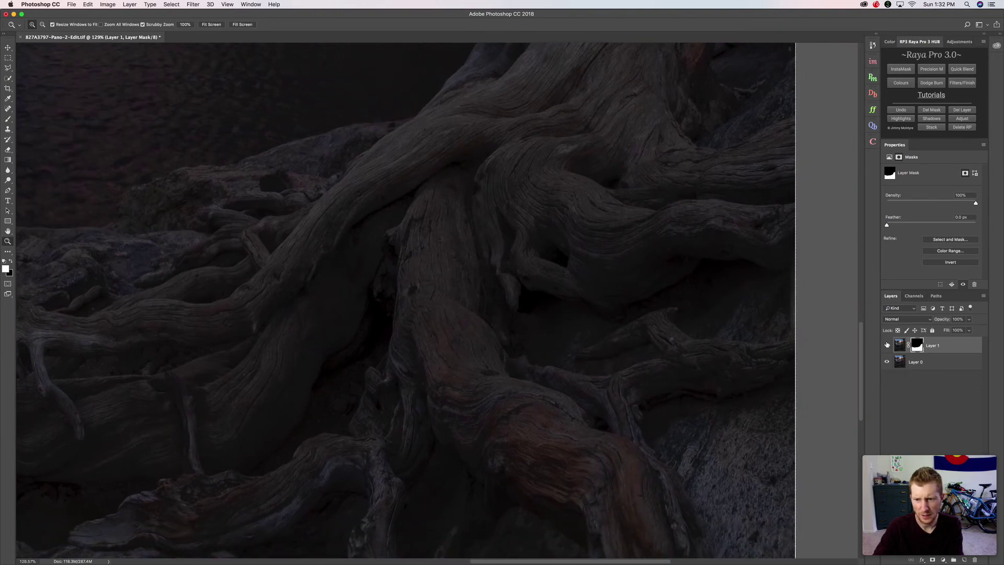
left_click(887, 344)
scroll(537, 383, "down", 5)
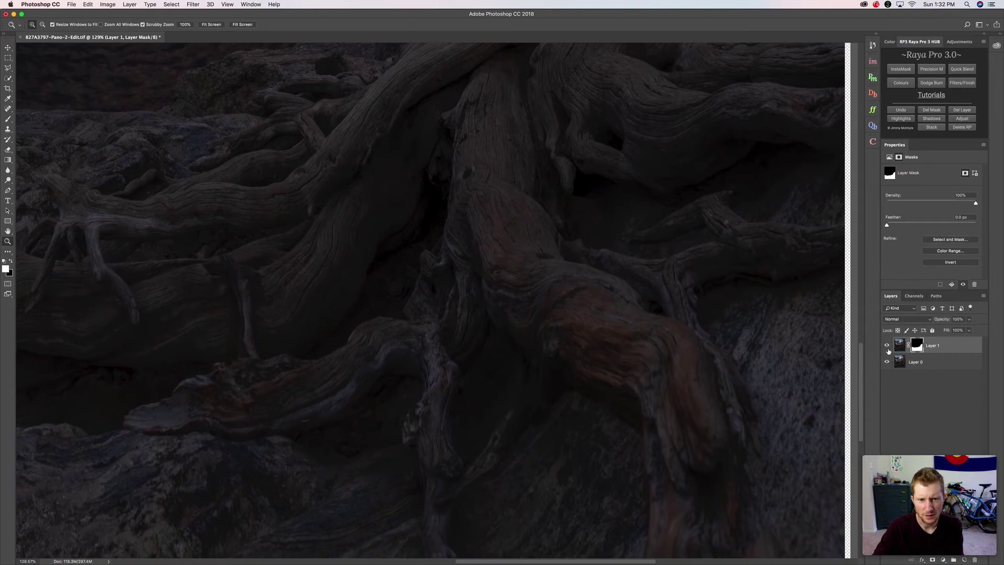
scroll(542, 352, "left", 3)
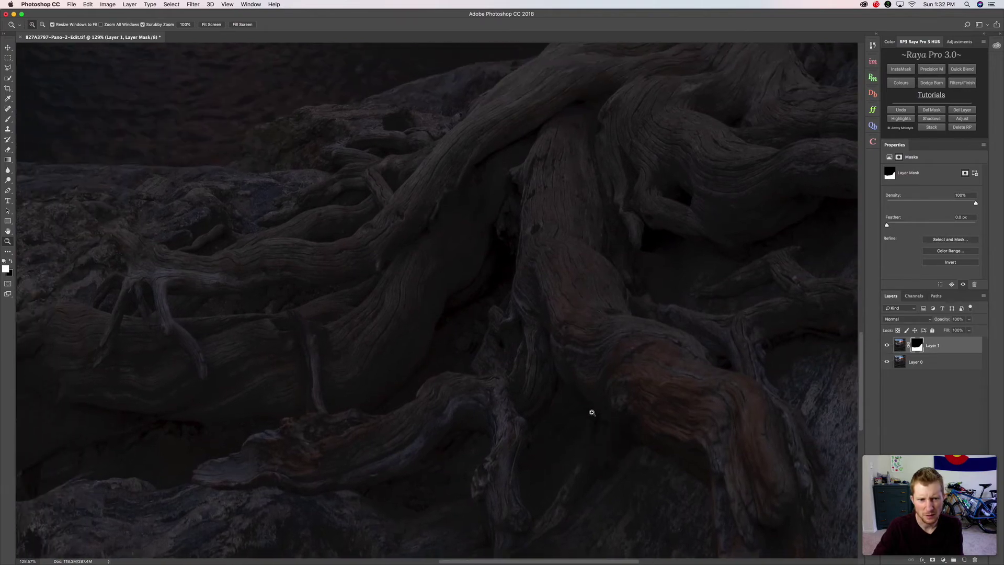
scroll(485, 446, "up", 15)
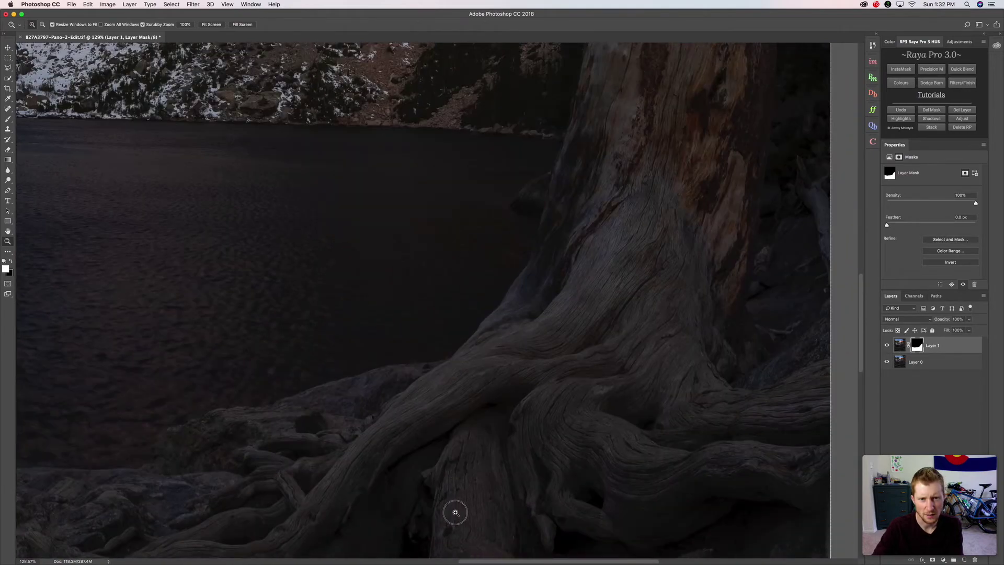
scroll(518, 471, "up", 5)
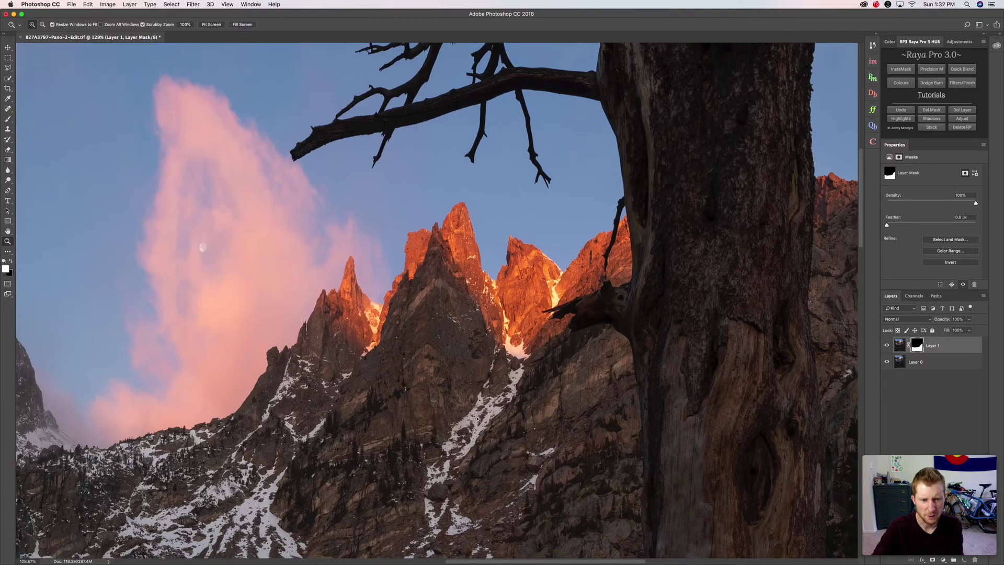
left_click_drag(477, 419, 403, 442)
left_click_drag(329, 361, 691, 409)
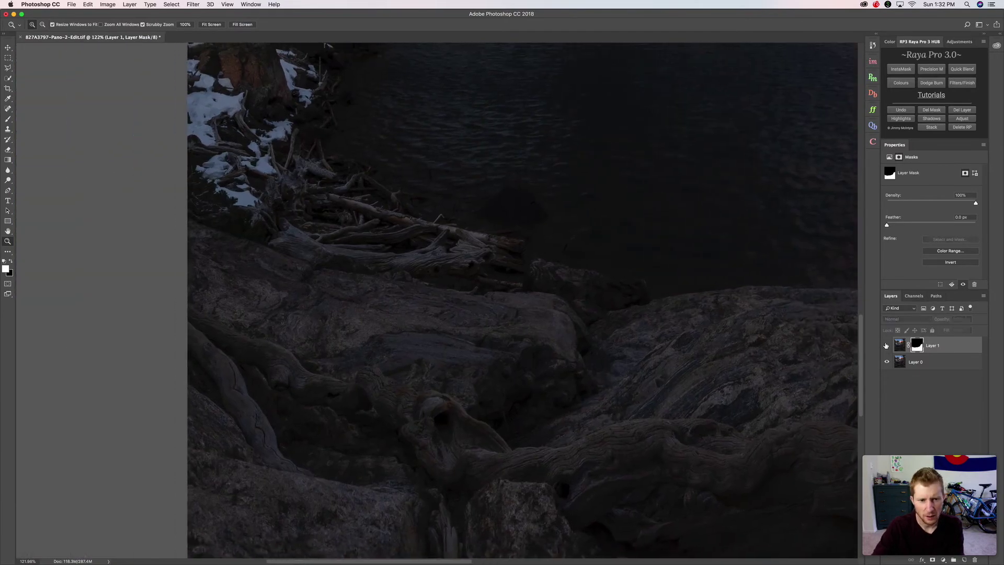
left_click(888, 343)
scroll(459, 394, "right", 5)
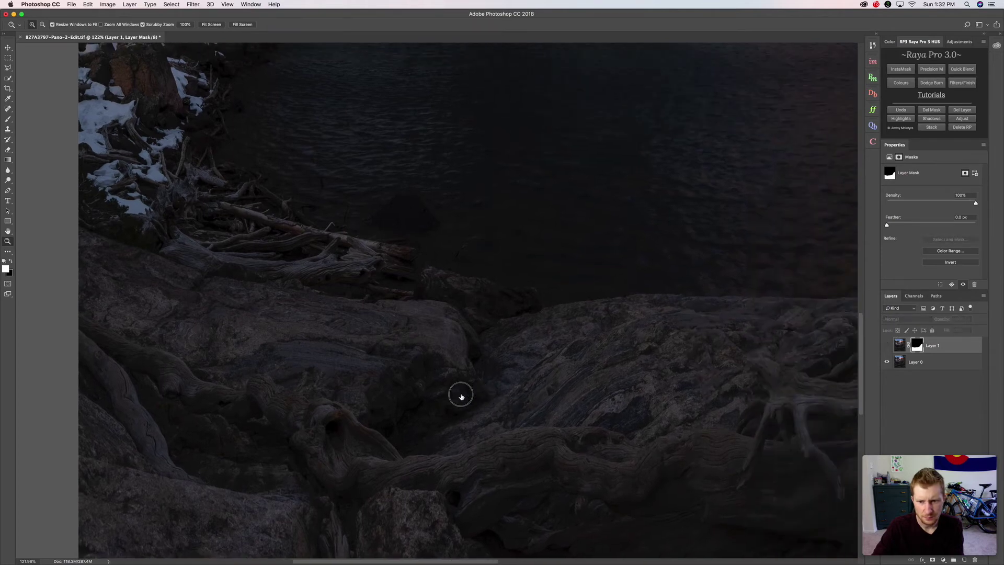
left_click(887, 345)
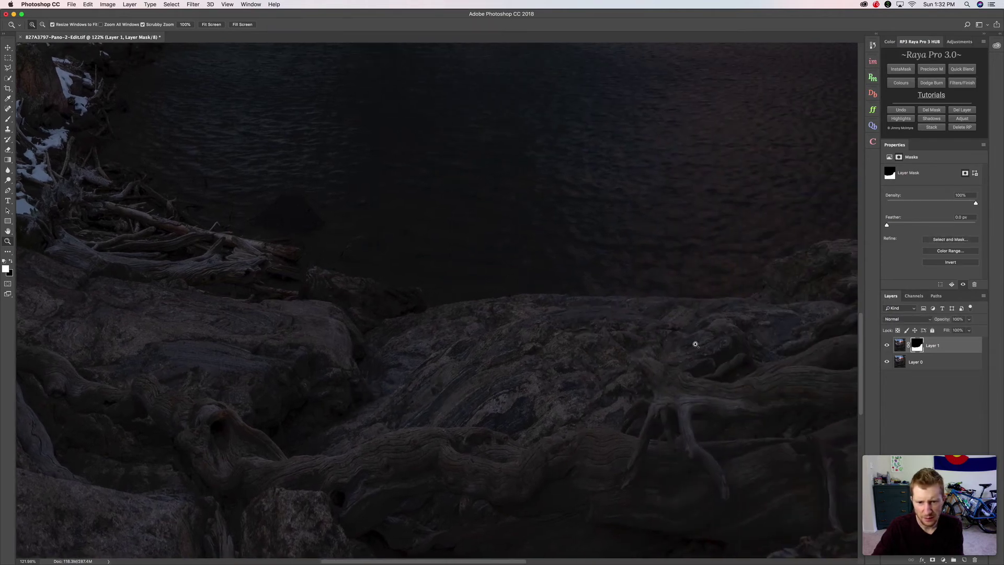
left_click(887, 345)
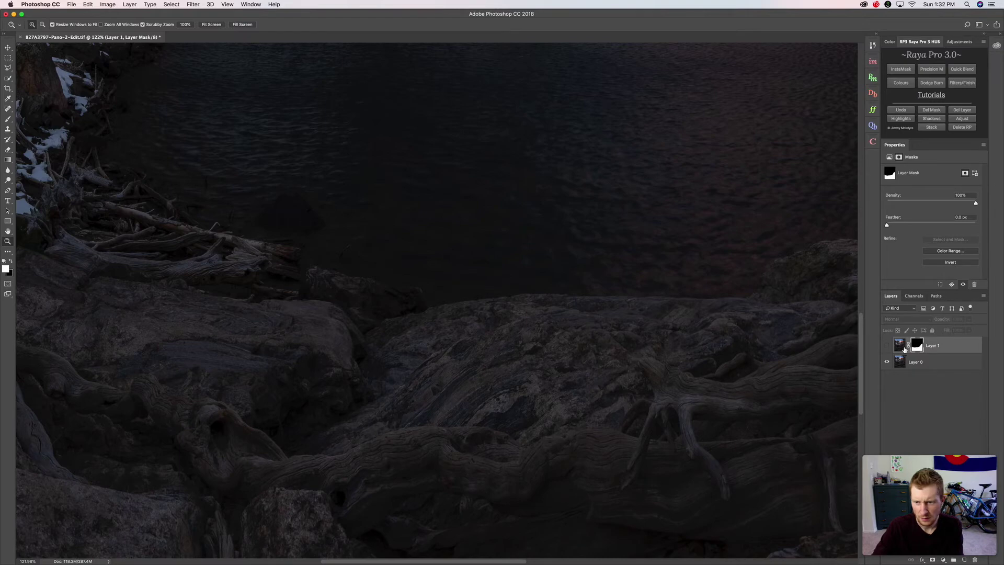
left_click(887, 345)
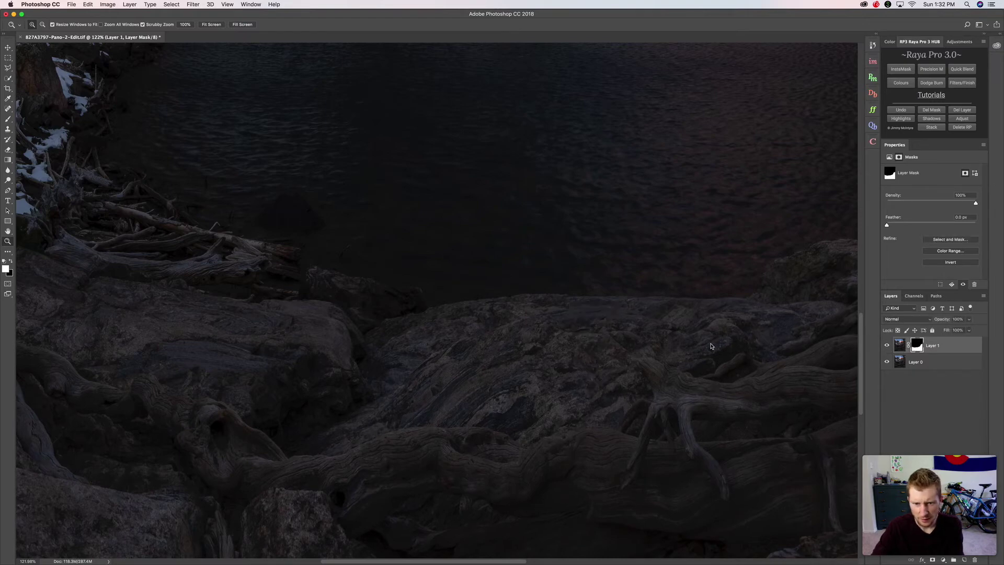
key("b")
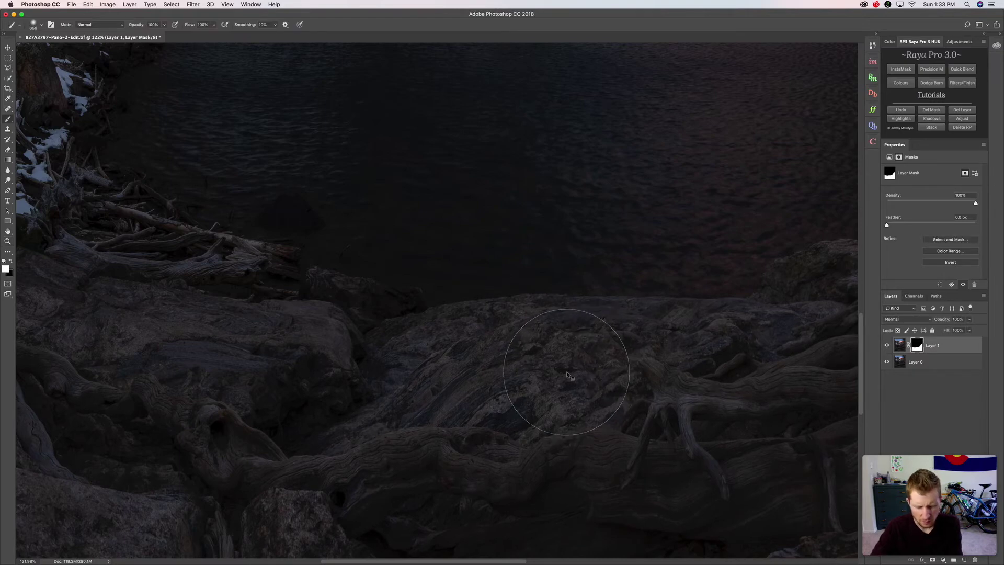
Paint Layer 1's mask over the central rocks, then toggle the top exposure to check the patch.
left_click_drag(571, 365, 539, 366)
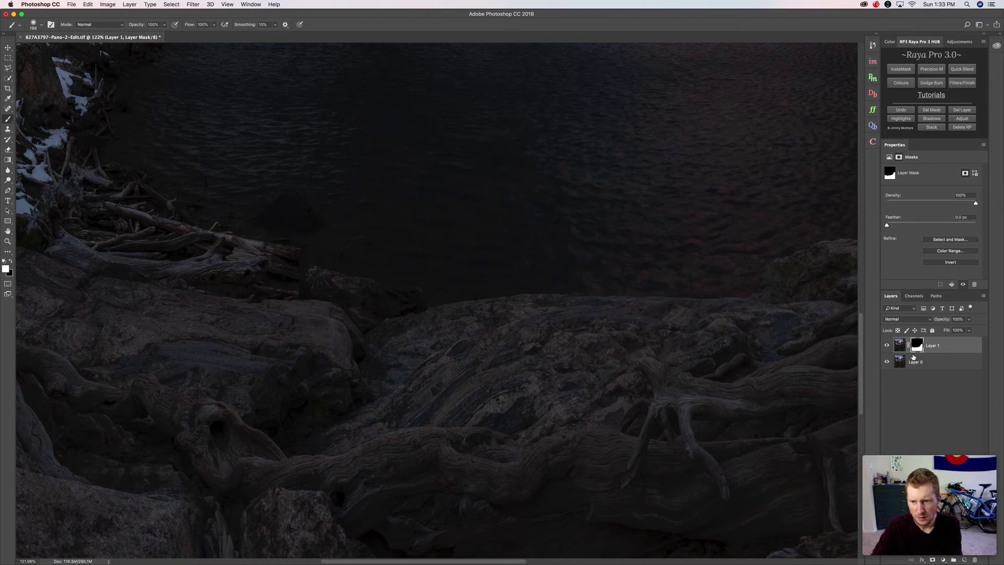
left_click(887, 347)
left_click(887, 346)
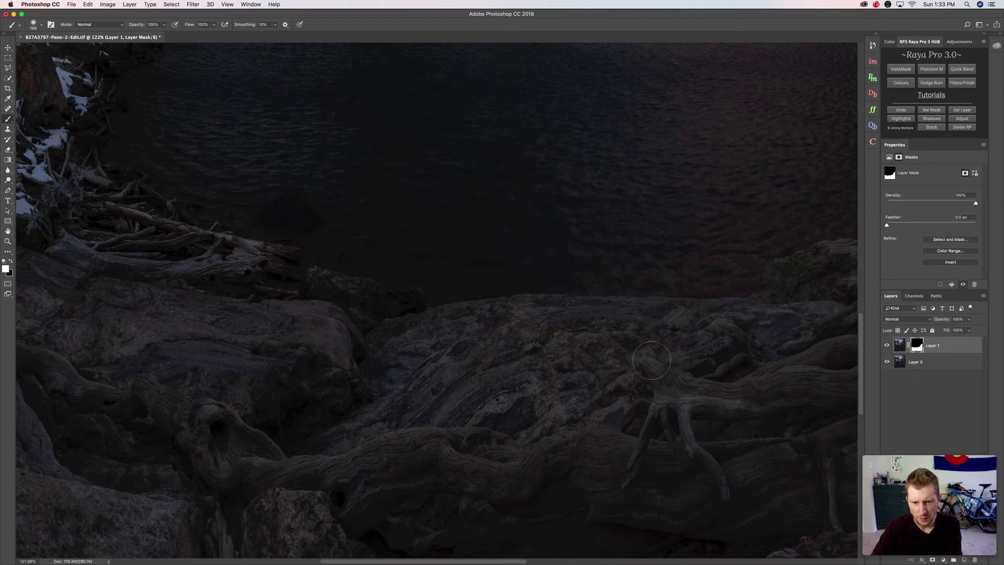
Zoom to 374% on the rocks by the water's edge and paint the mask over their detail.
key("z")
left_click(430, 298)
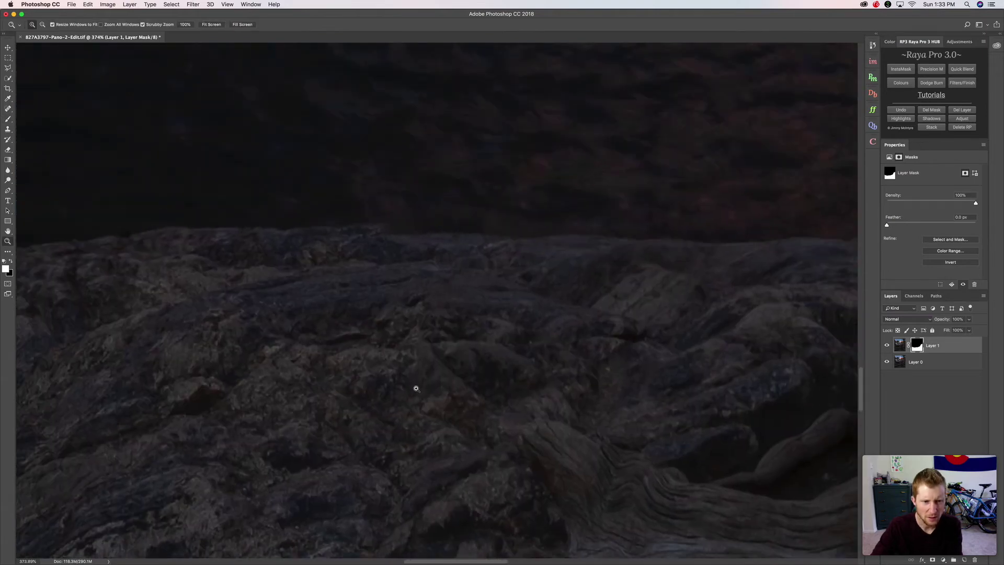
key("b")
mouse_move(425, 268)
left_mouse_down()
mouse_move(433, 313)
mouse_move(439, 273)
left_mouse_up()
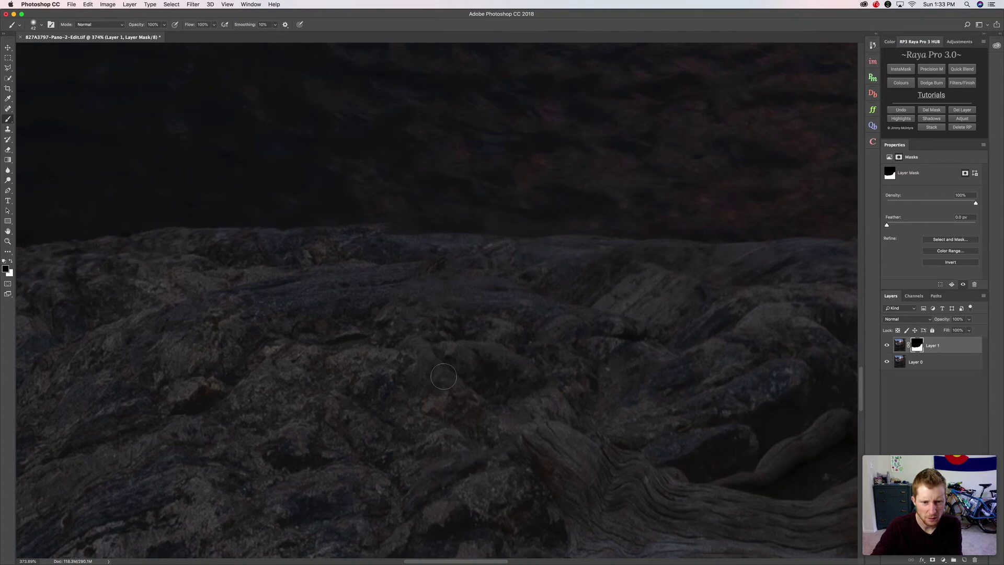
scroll(465, 396, "left", 10)
scroll(466, 397, "up", 3)
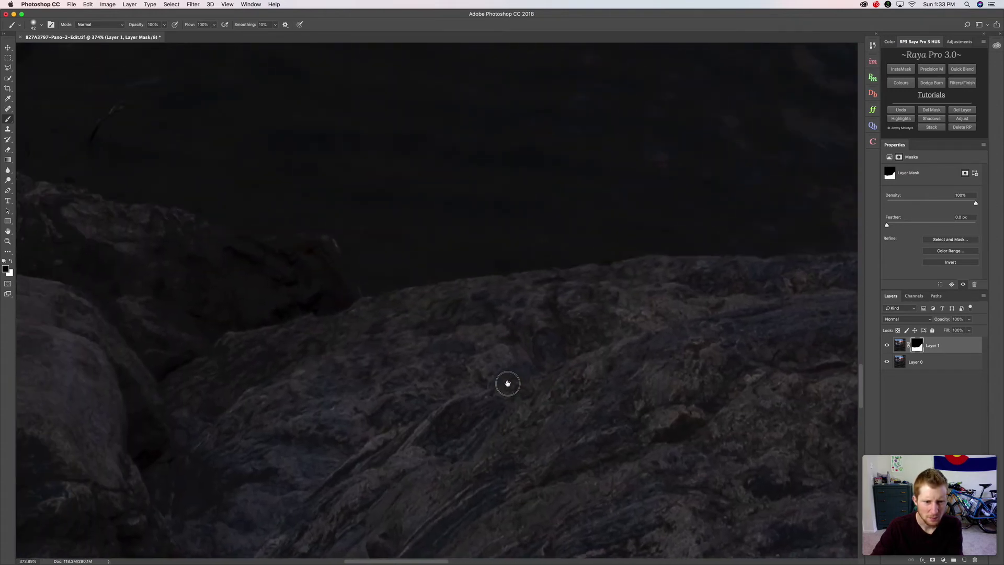
scroll(507, 383, "left", 10)
scroll(508, 383, "up", 2)
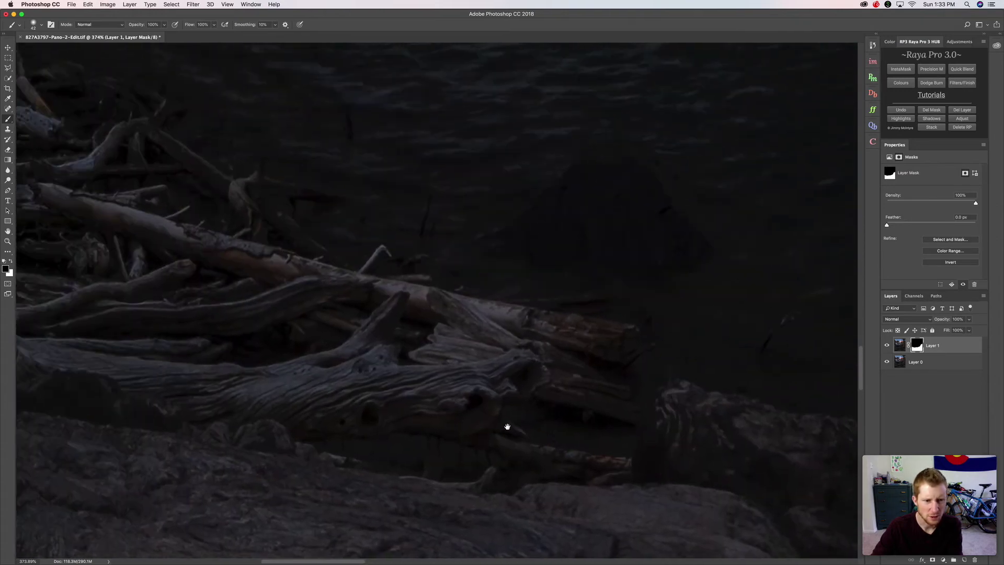
scroll(484, 432, "left", 5)
scroll(484, 432, "up", 1)
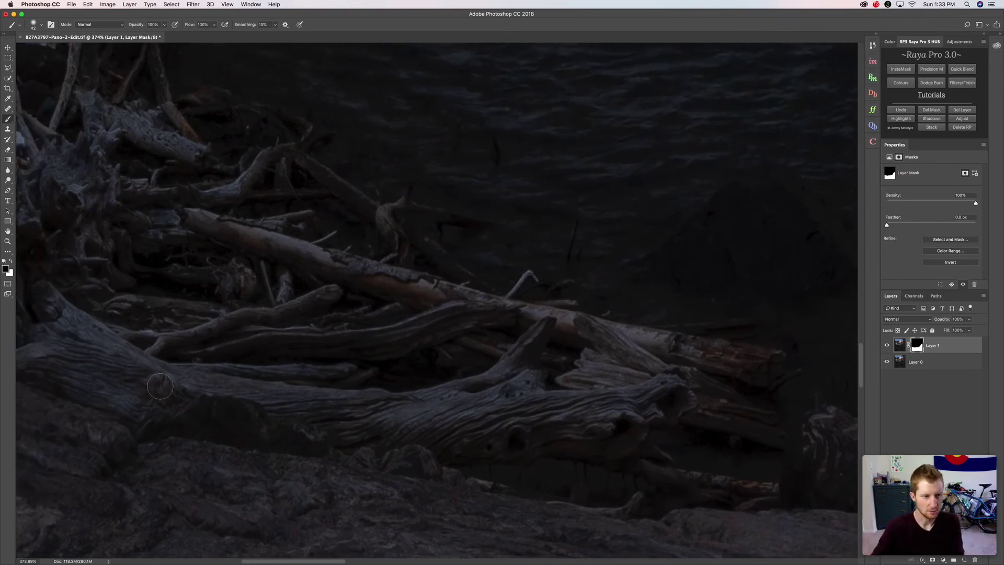
scroll(212, 386, "left", 10)
scroll(212, 385, "up", 3)
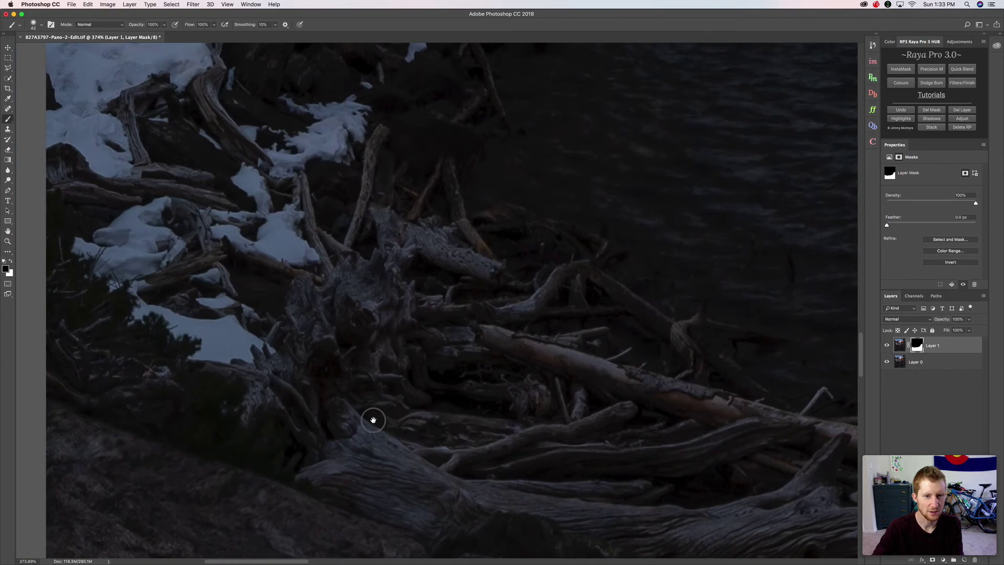
scroll(342, 462, "up", 4)
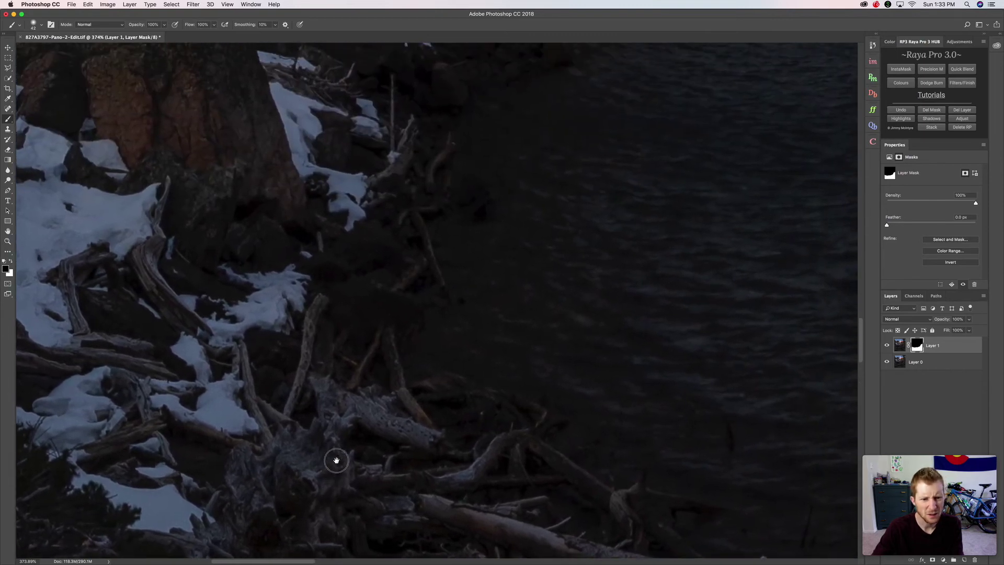
scroll(333, 459, "down", 10)
scroll(334, 459, "right", 1)
scroll(322, 440, "down", 2)
scroll(322, 440, "right", 3)
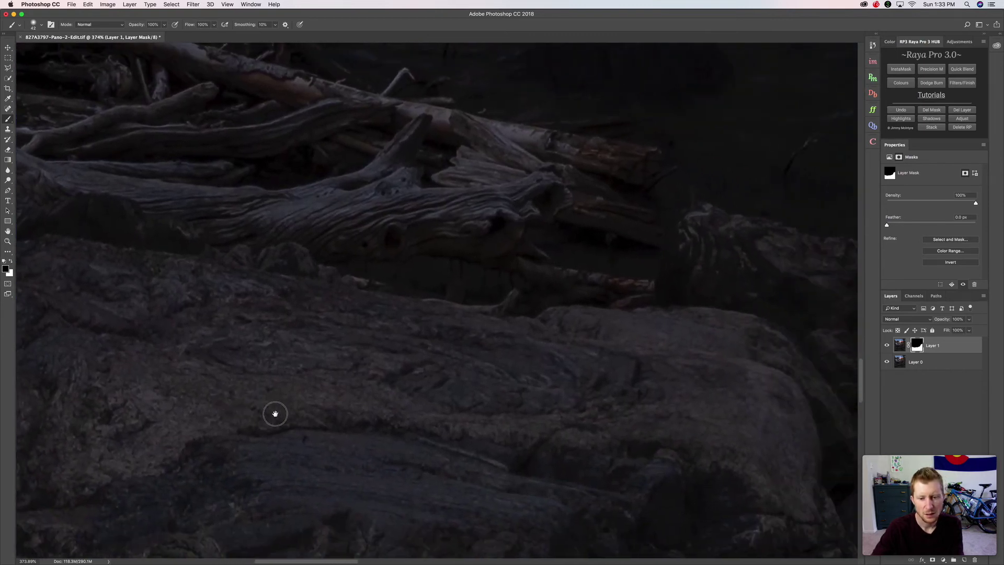
scroll(274, 413, "down", 8)
scroll(287, 434, "right", 3)
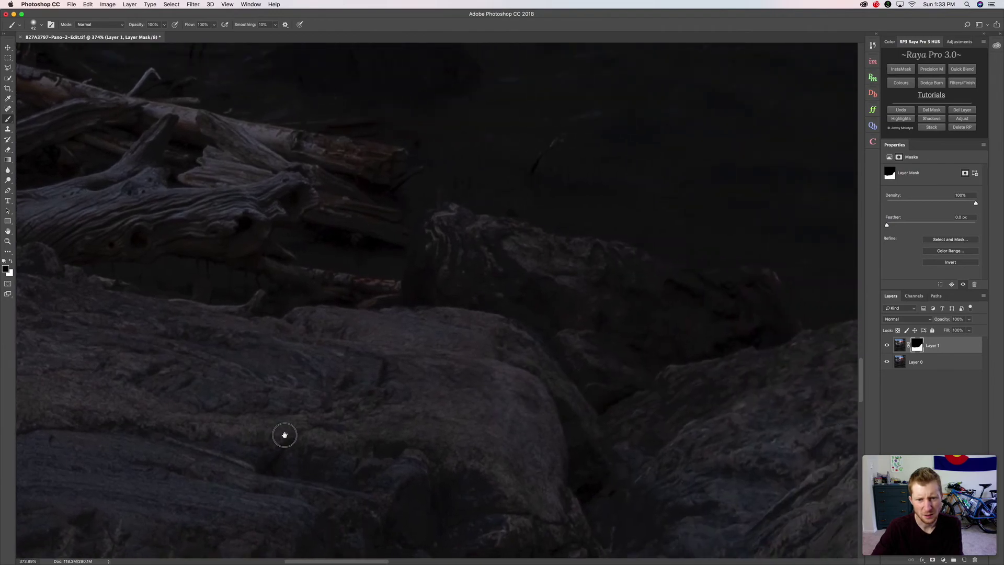
scroll(197, 335, "right", 6)
scroll(197, 335, "up", 2)
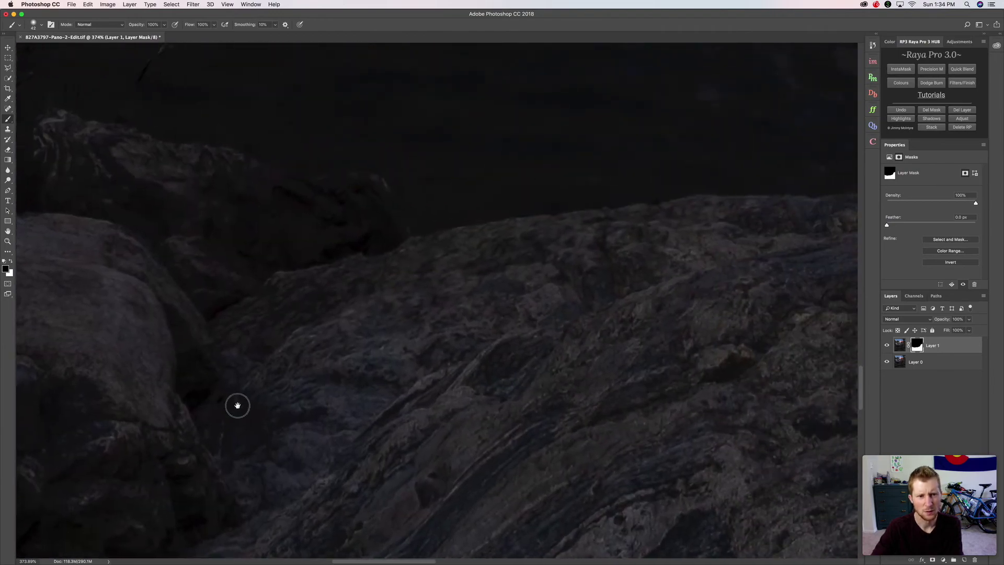
left_click_drag(430, 443, 600, 365)
Paint Layer 1's mask along the driftwood edge at 538% zoom.
scroll(533, 365, "down", 8)
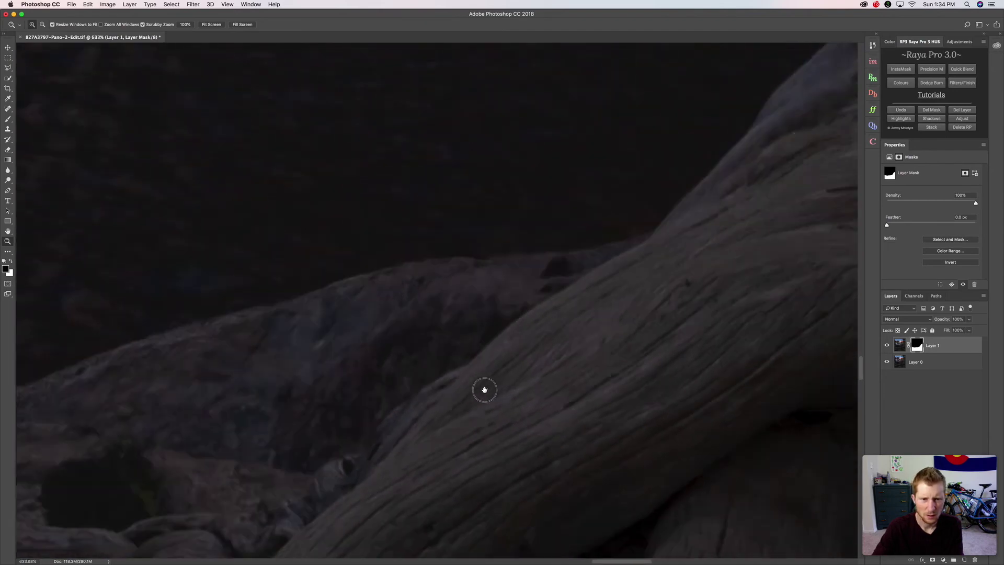
scroll(517, 354, "up", 4)
key("b")
mouse_move(487, 365)
left_mouse_down()
mouse_move(470, 363)
mouse_move(562, 342)
left_mouse_up()
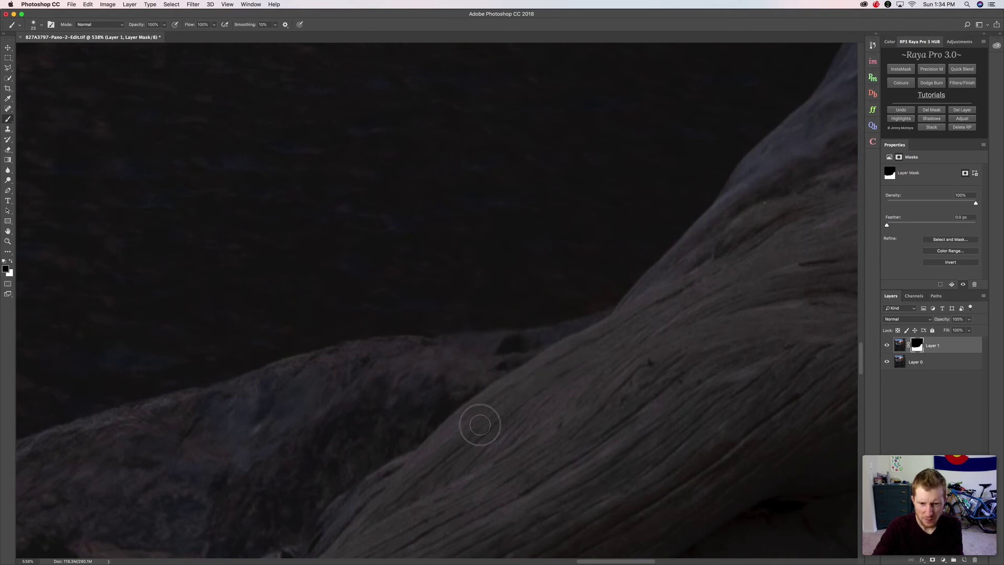
scroll(439, 404, "right", 5)
Enlarge the brush to 67 px with 42% hardness and make white the painting colour.
key("]")
key("]")
key("]")
key("]")
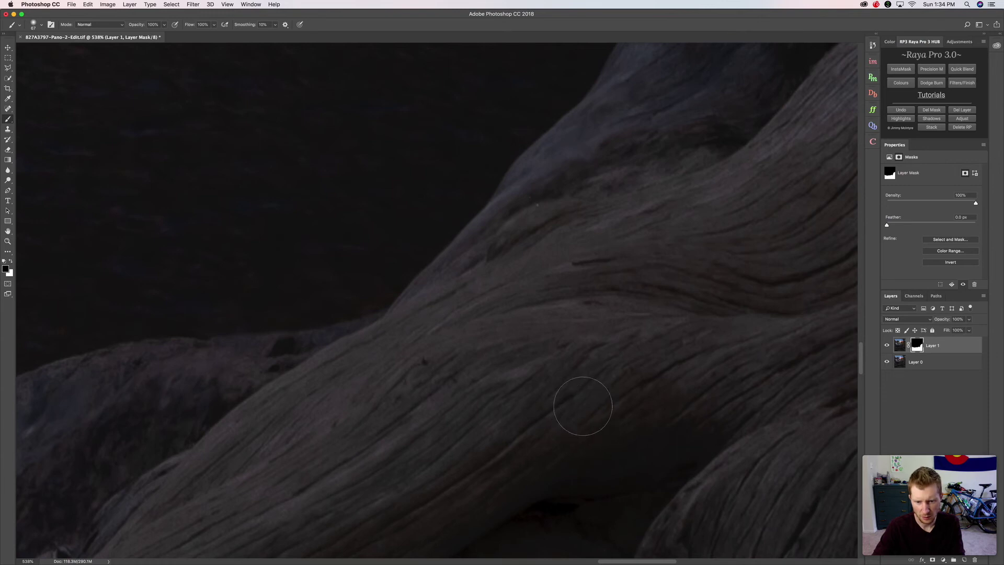
right_click(582, 407)
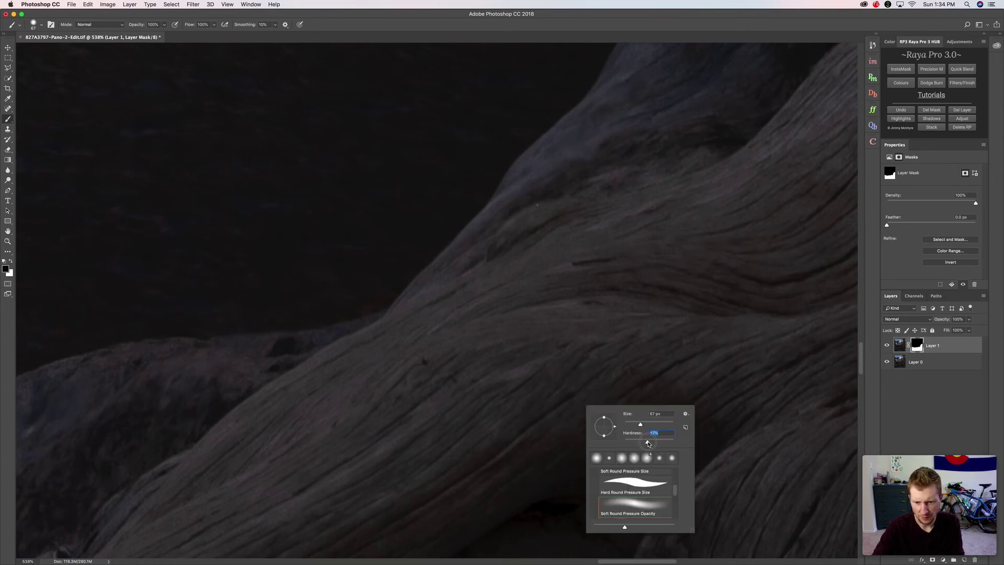
key("Return")
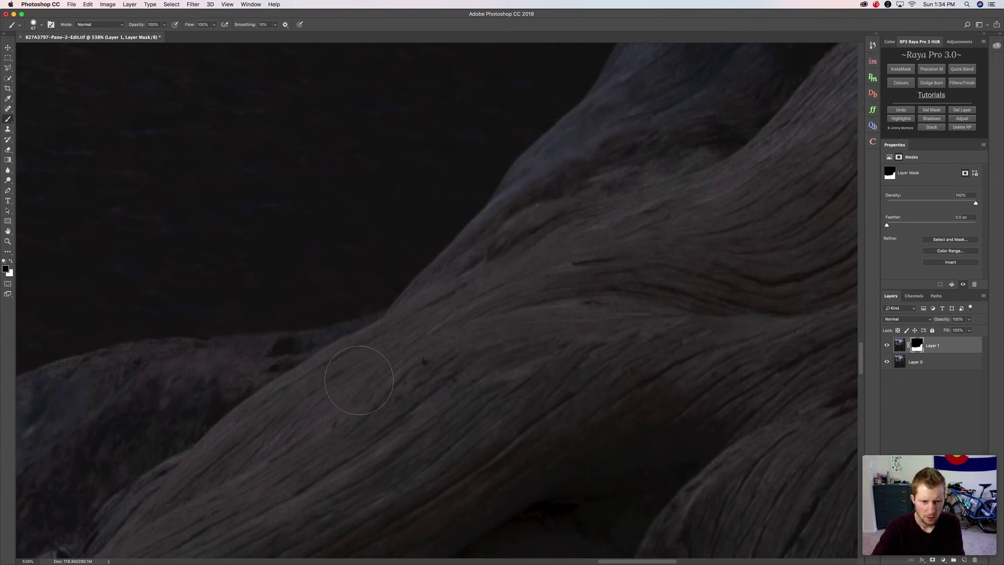
left_click_drag(276, 423, 387, 412)
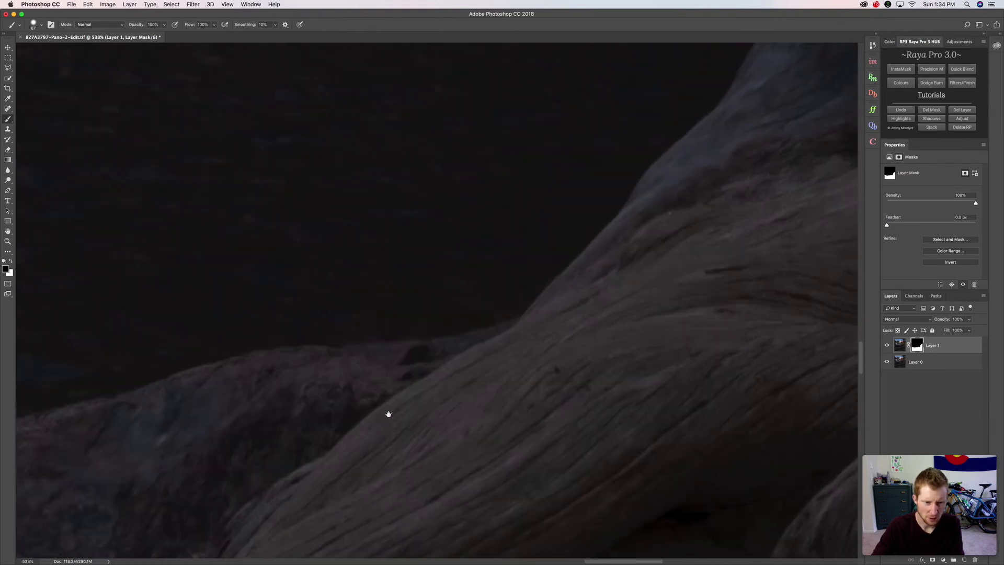
key("x")
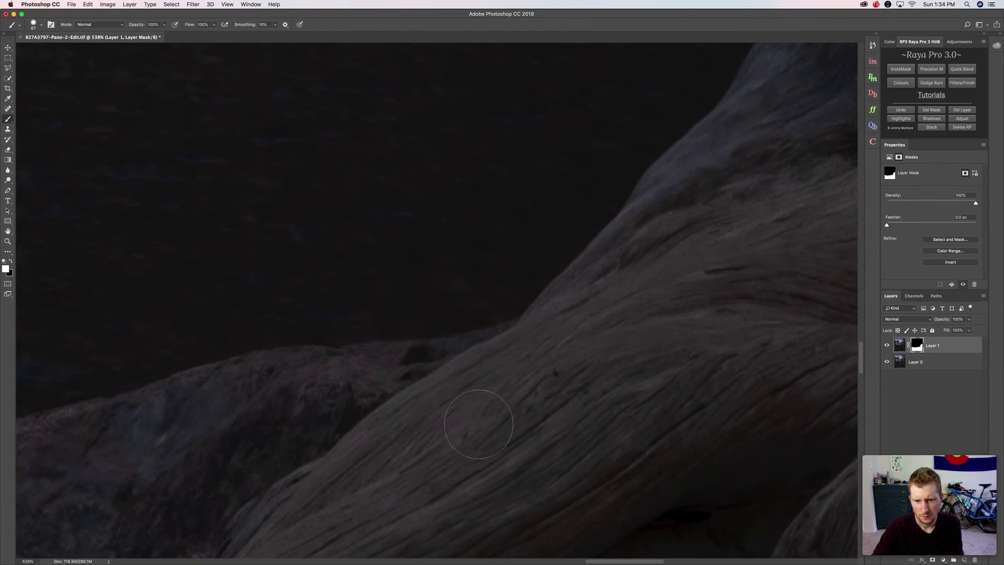
Pan along the rock and roots, zoom out, and show the mask as a red overlay.
mouse_move(477, 421)
left_mouse_down()
mouse_move(411, 337)
mouse_move(379, 338)
left_mouse_up()
left_click_drag(377, 444, 309, 410)
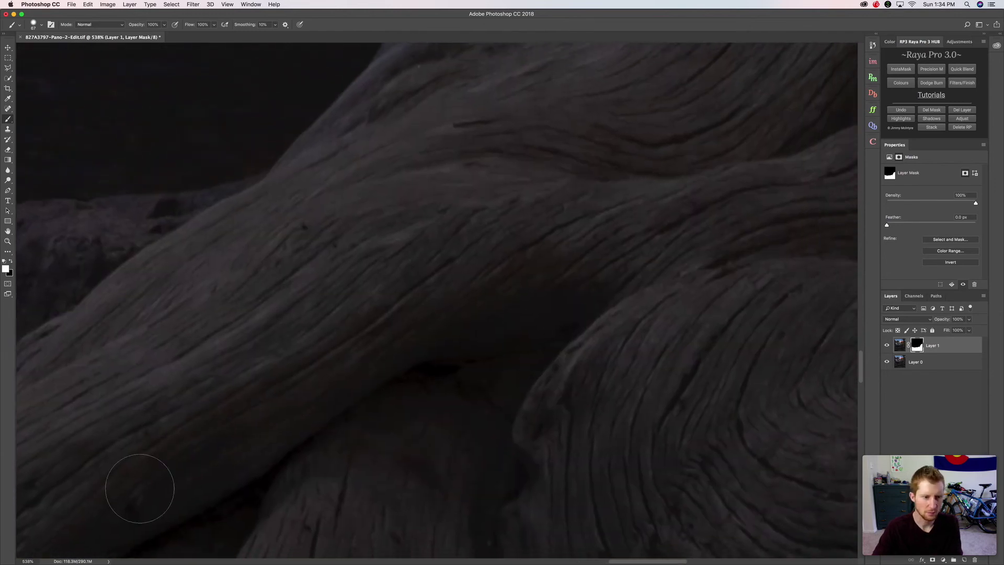
left_click_drag(351, 381, 519, 232)
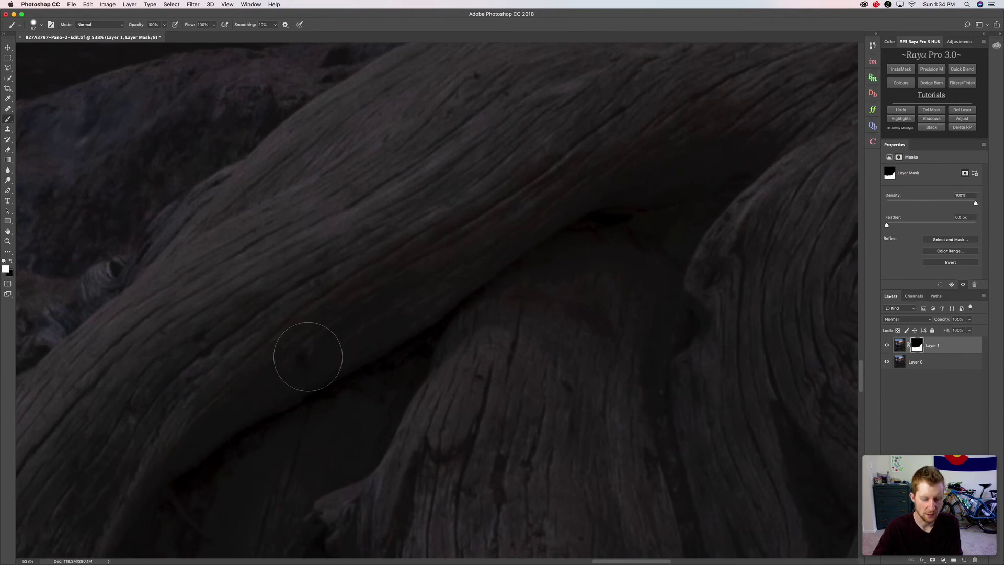
key("super+space")
left_click_drag(365, 385, 340, 403)
key("backslash")
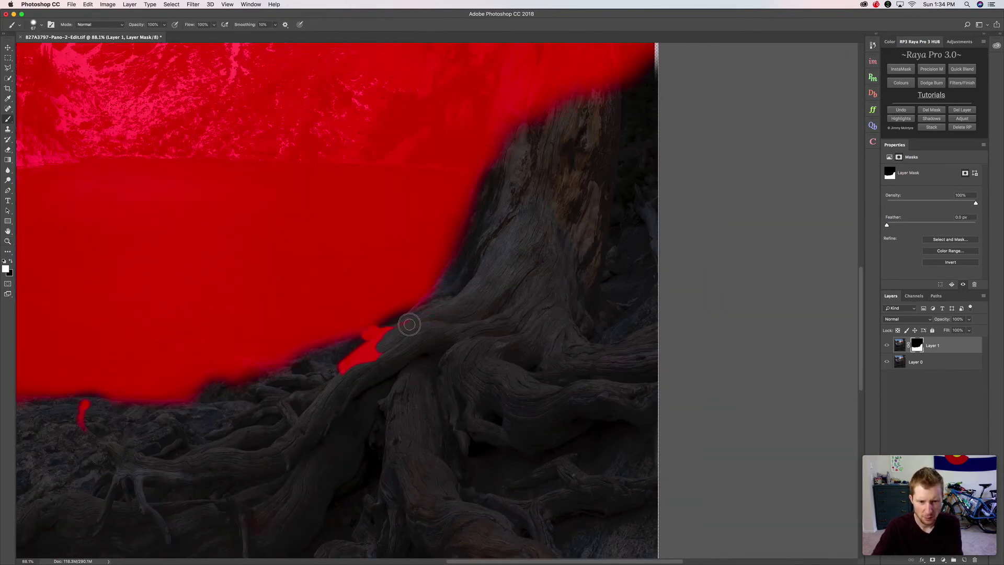
Remove the small red masked patch by the roots and zoom out slightly around them.
mouse_move(410, 324)
left_mouse_down()
mouse_move(345, 376)
mouse_move(382, 339)
mouse_move(328, 363)
left_mouse_up()
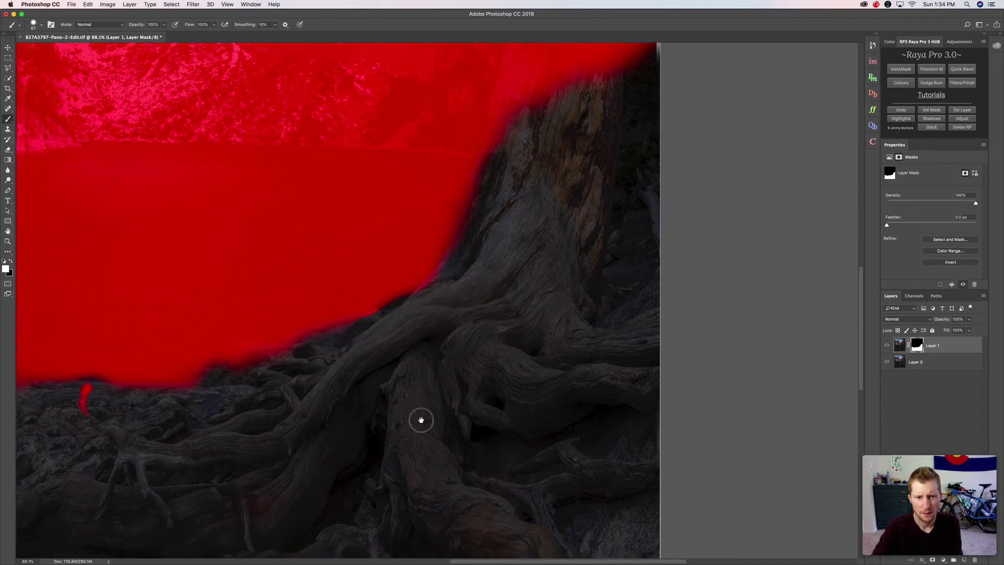
scroll(418, 419, "left", 5)
scroll(419, 419, "down", 3)
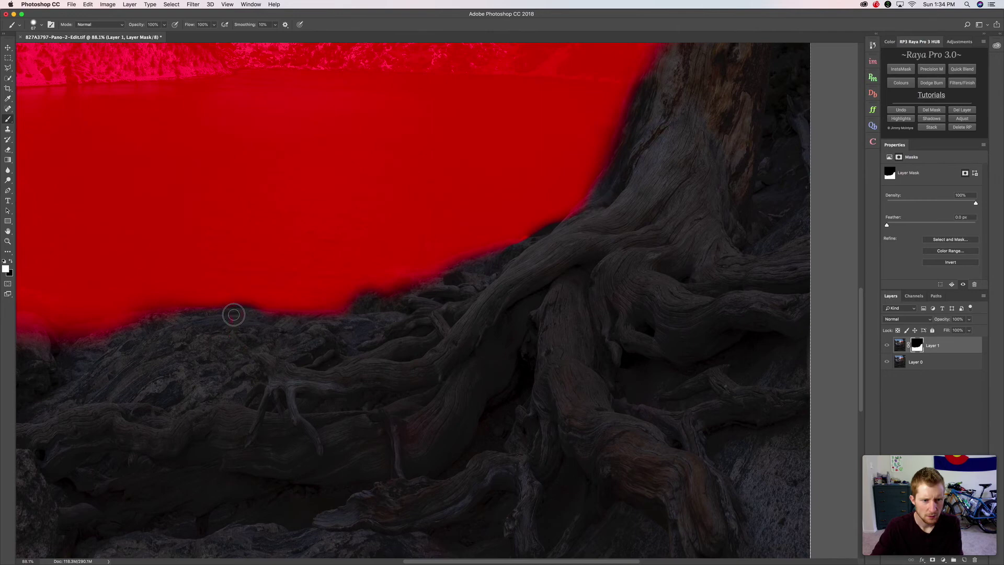
key("z")
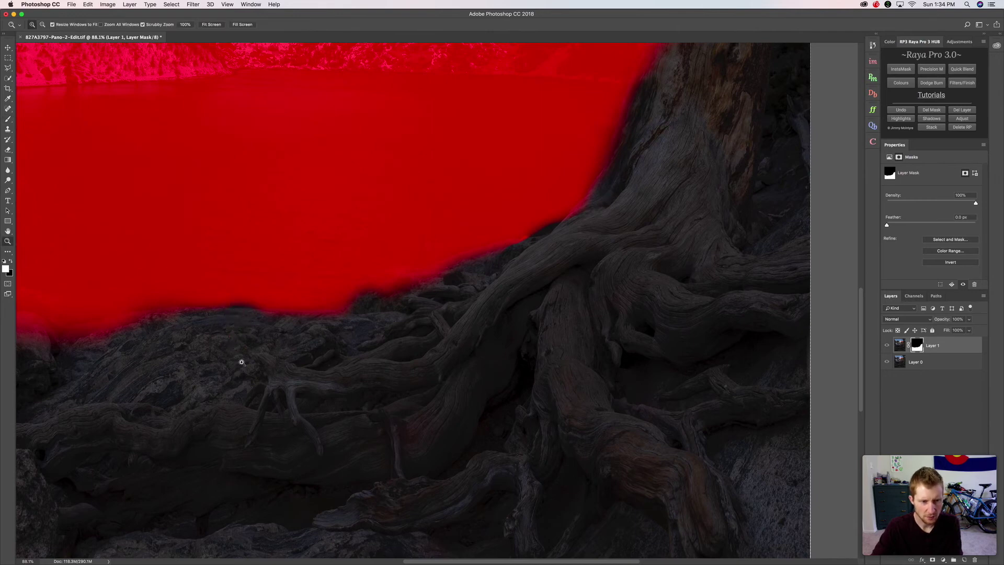
scroll(240, 318, "down", 2)
key("b")
left_click_drag(396, 370, 384, 389)
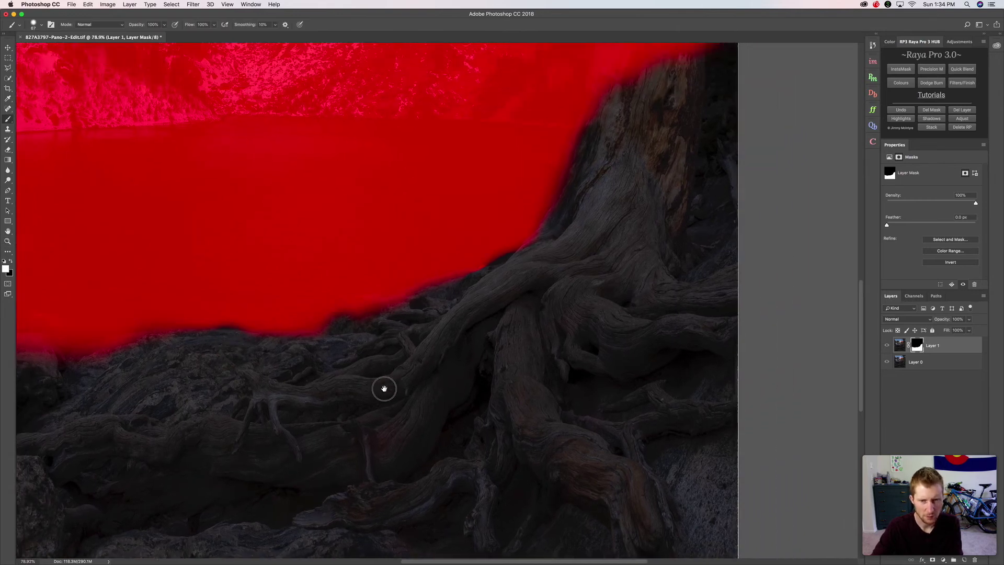
Zoom in to about 223% on the tree trunk edge, then hide the red mask overlay.
scroll(384, 388, "right", 4)
scroll(383, 389, "up", 4)
scroll(416, 283, "up", 3)
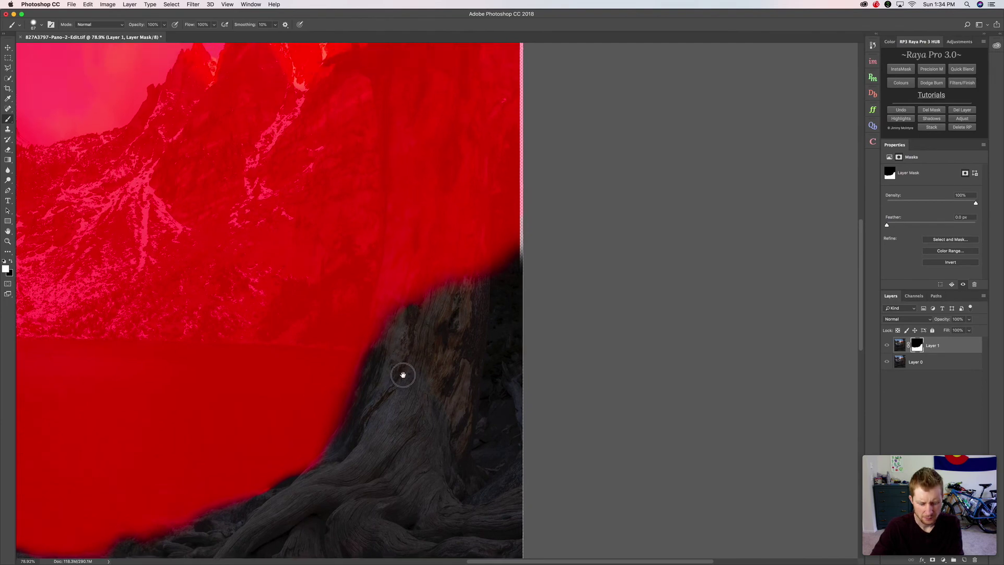
key("z")
mouse_move(422, 336)
left_mouse_down()
mouse_move(462, 336)
mouse_move(447, 339)
left_mouse_up()
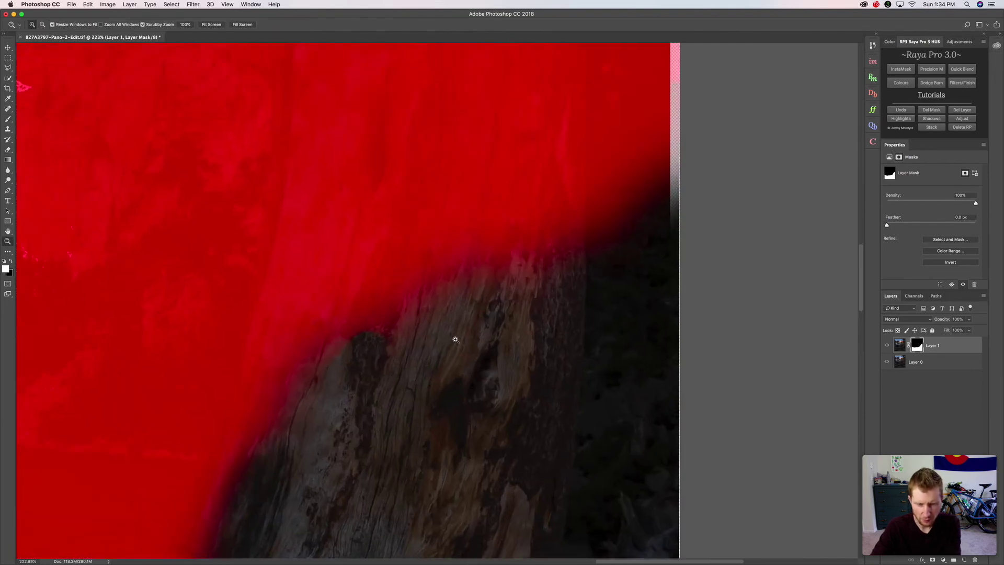
key("backslash")
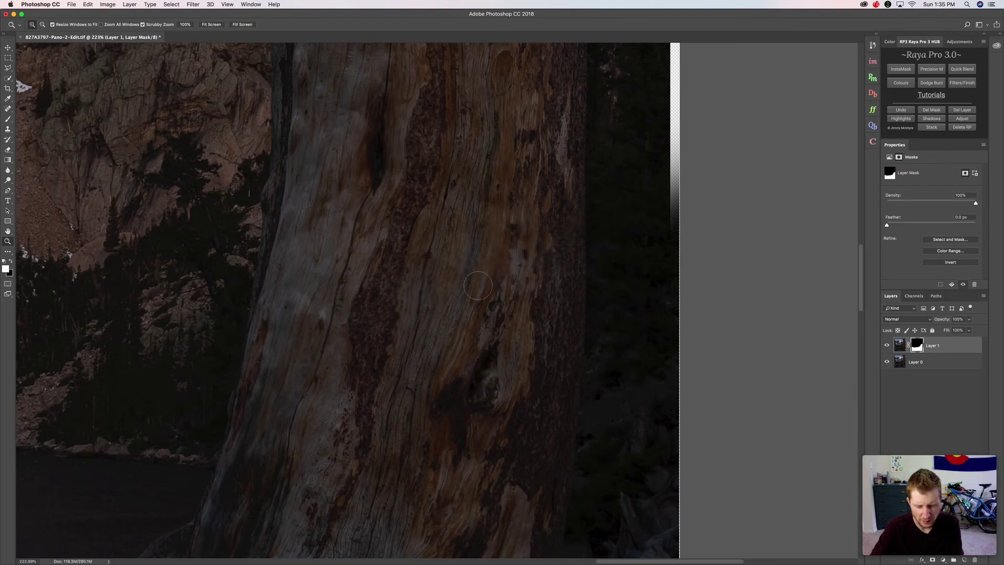
Return to the Brush for mask painting and shift the view right over the trunk.
key("b")
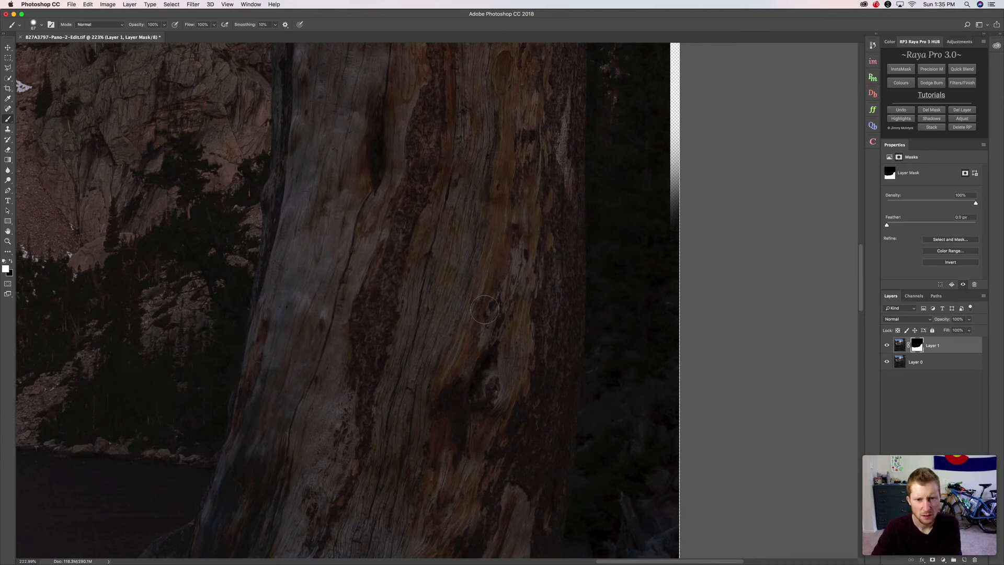
scroll(316, 407, "right", 3)
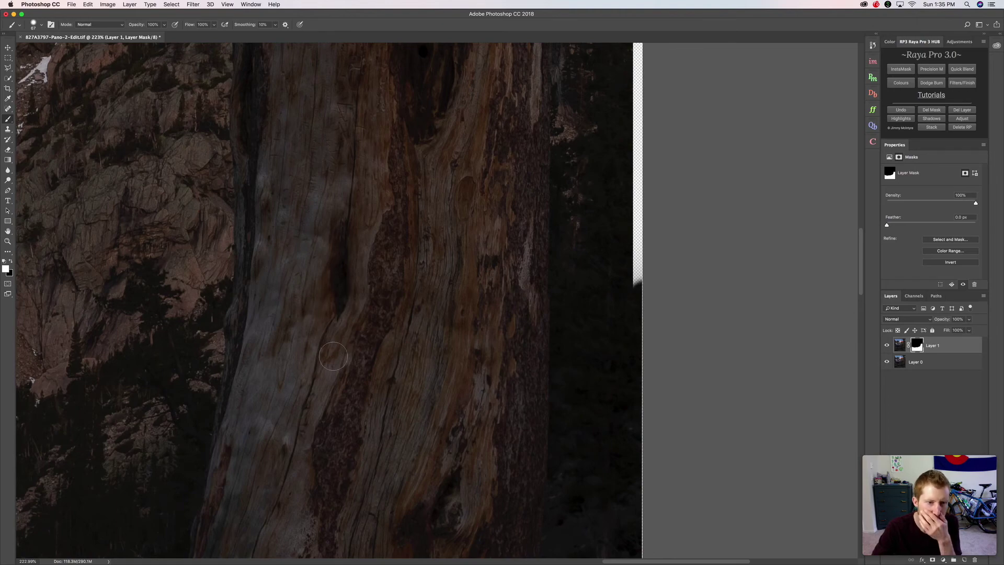
Bring the trunk-base shoreline into view and set the brush to 45 px, 47% hardness.
left_click_drag(329, 409, 415, 269)
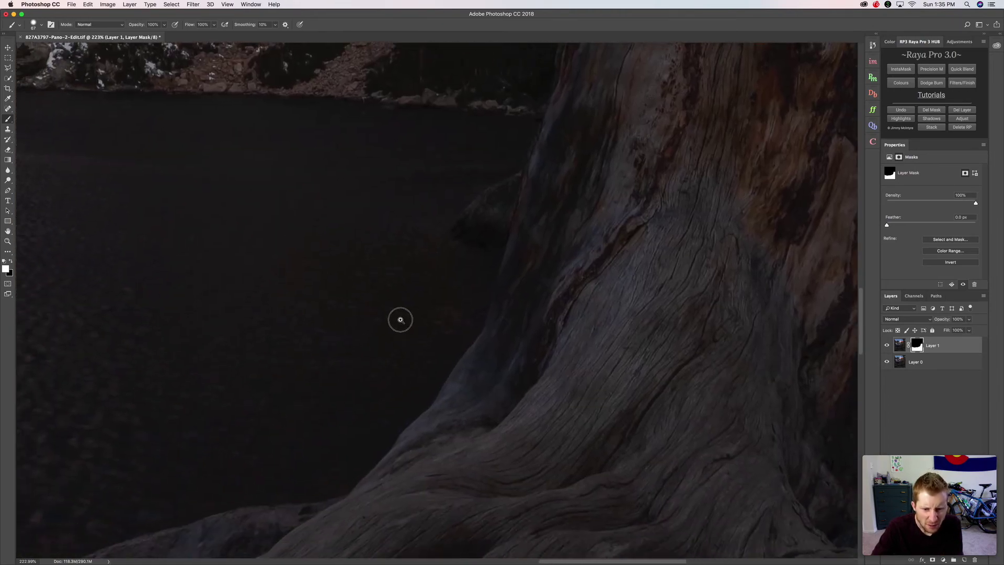
left_click_drag(398, 356, 394, 365)
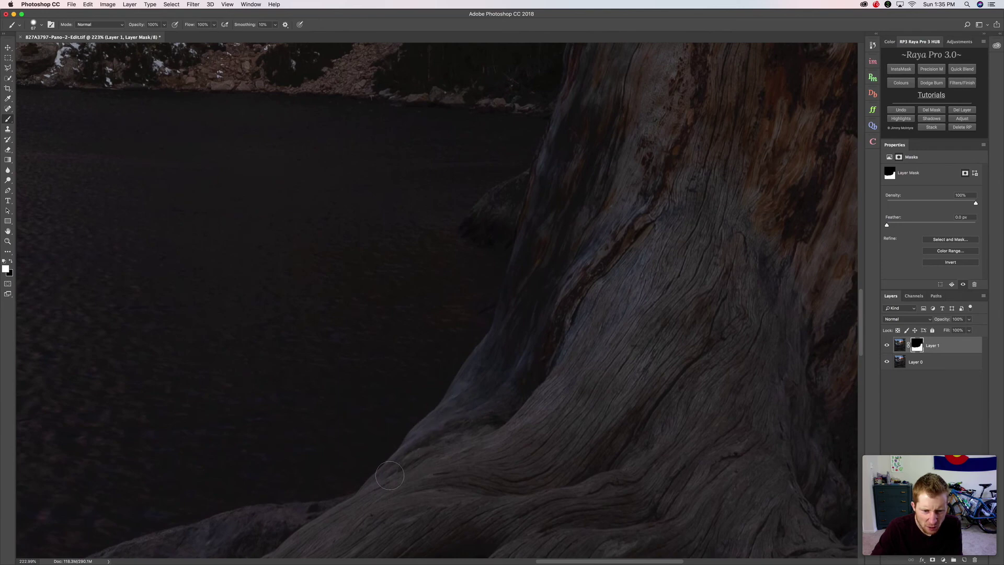
left_click_drag(389, 476, 452, 392)
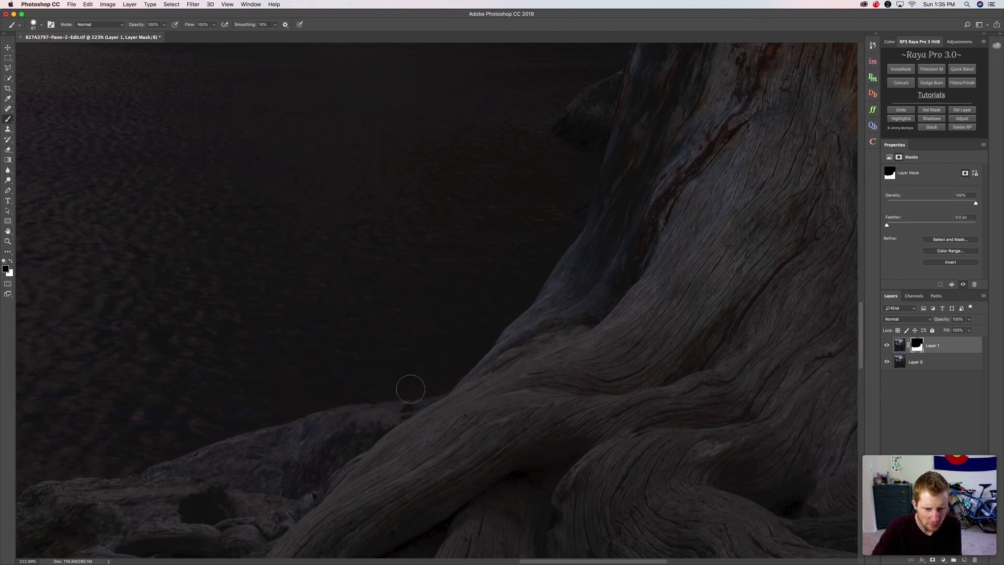
mouse_move(318, 408)
left_mouse_down()
mouse_move(328, 396)
mouse_move(320, 410)
mouse_move(332, 413)
left_mouse_up()
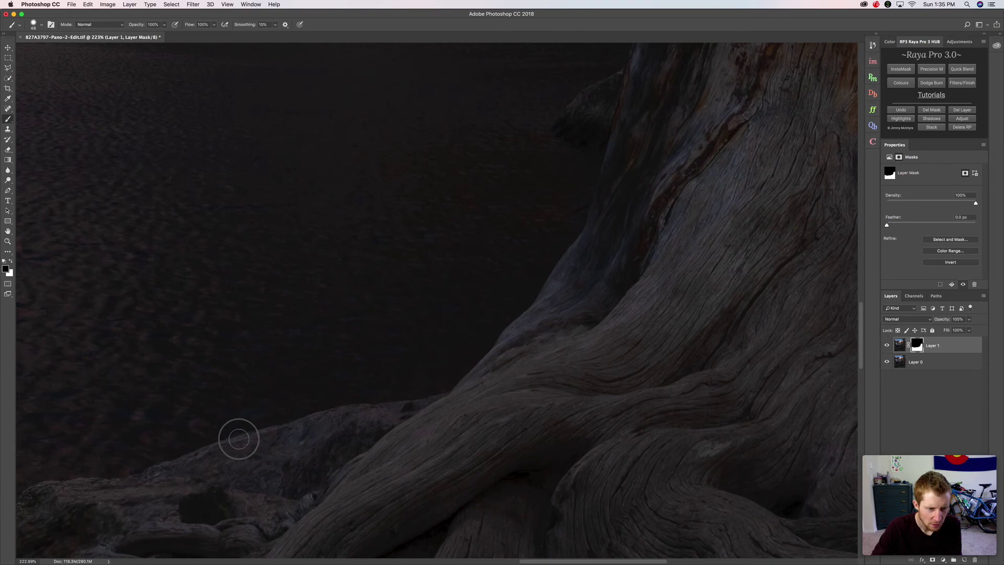
Check the blend by moving along the shoreline rocks.
left_click_drag(261, 441, 317, 431)
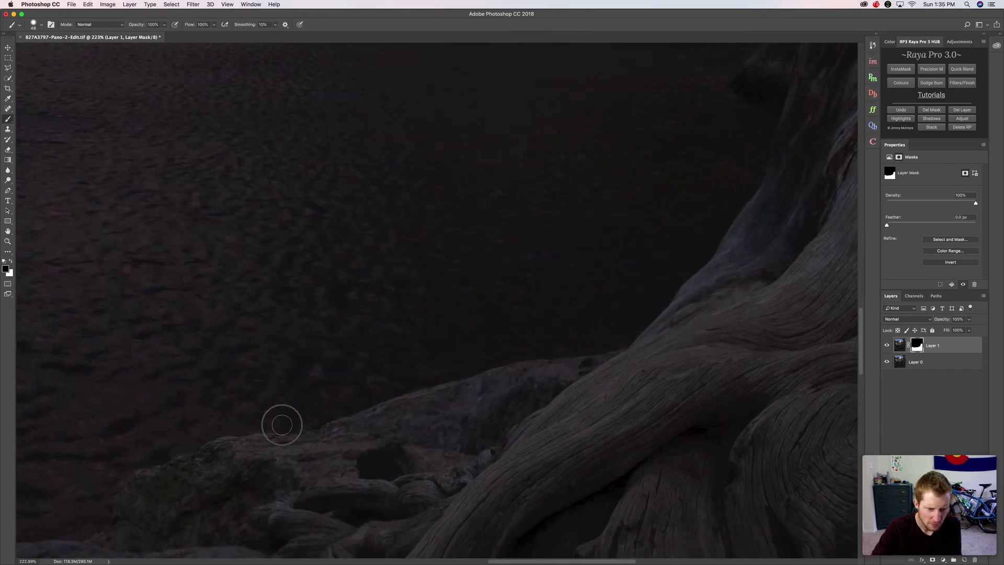
left_click_drag(218, 462, 322, 410)
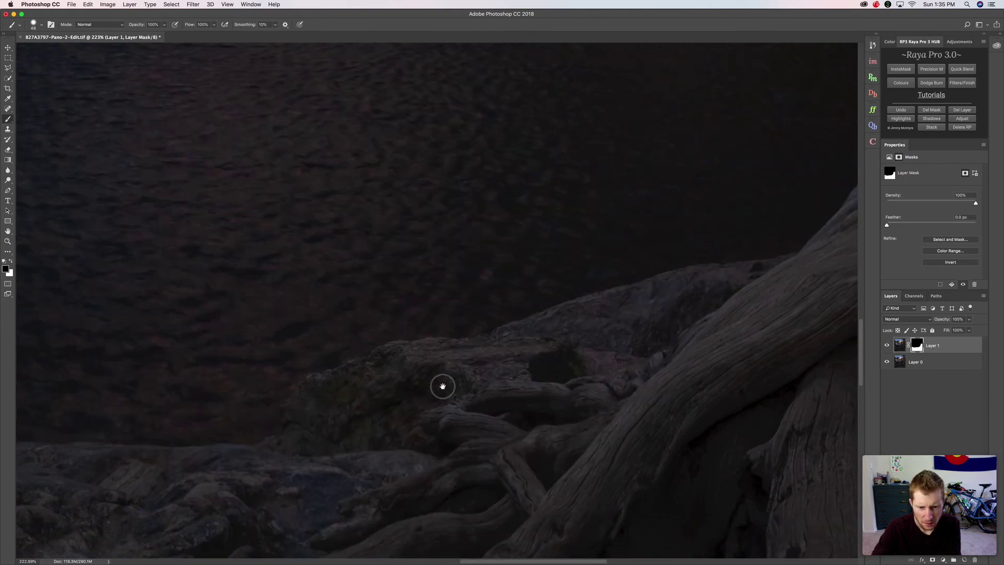
scroll(441, 385, "left", 3)
scroll(441, 386, "down", 2)
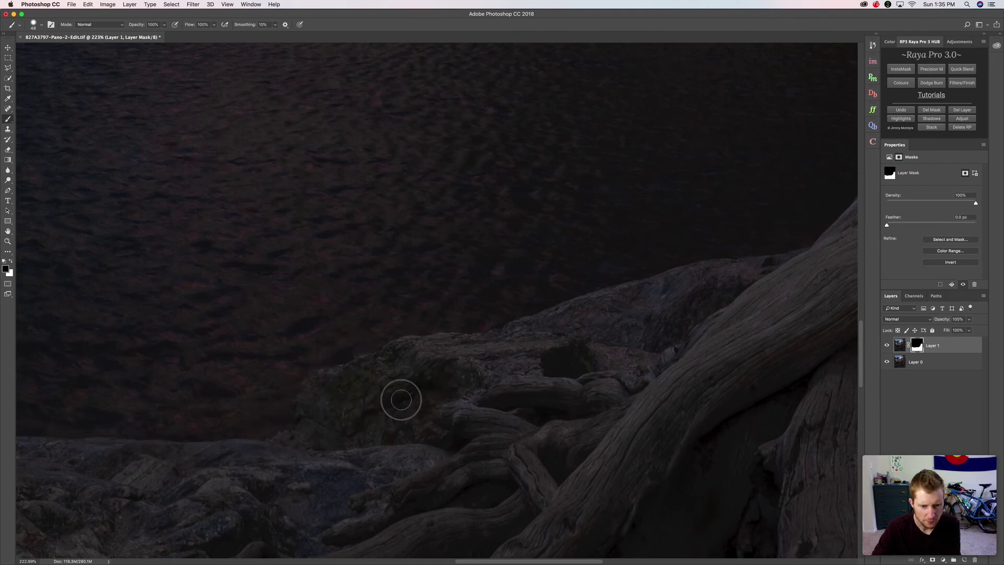
scroll(392, 408, "left", 3)
scroll(392, 408, "down", 1)
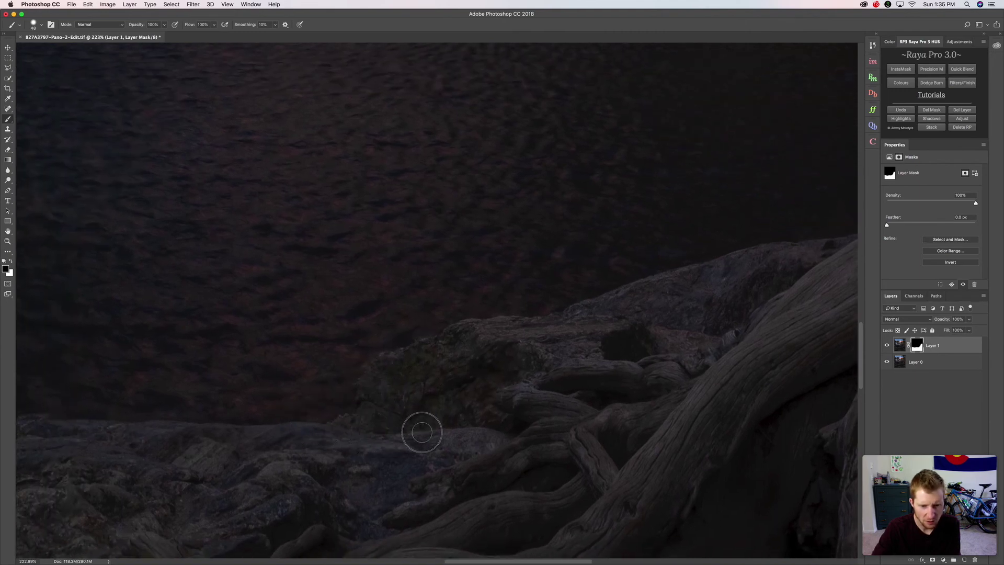
scroll(408, 403, "left", 2)
scroll(408, 403, "up", 1)
scroll(408, 403, "left", 3)
scroll(407, 403, "up", 1)
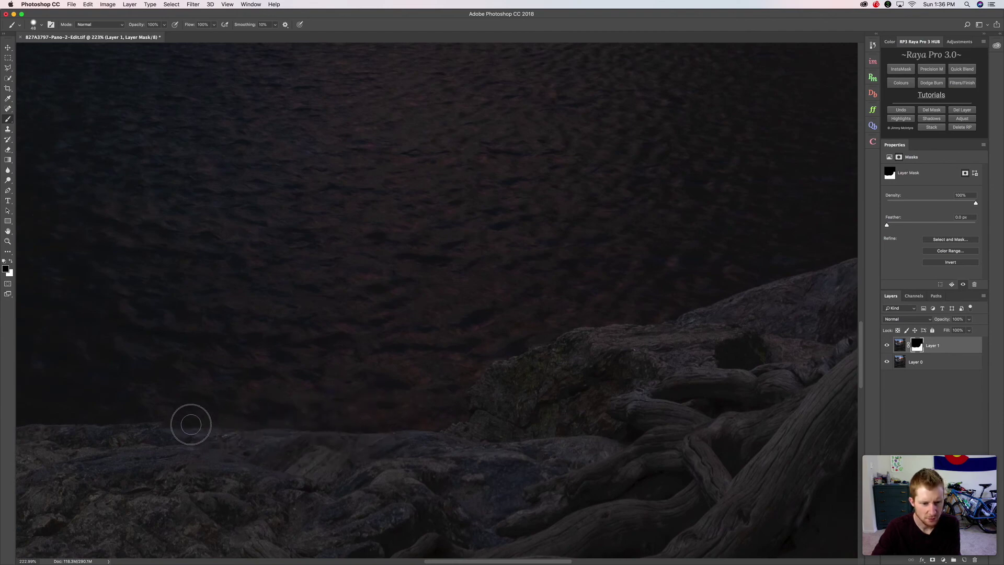
scroll(366, 413, "left", 3)
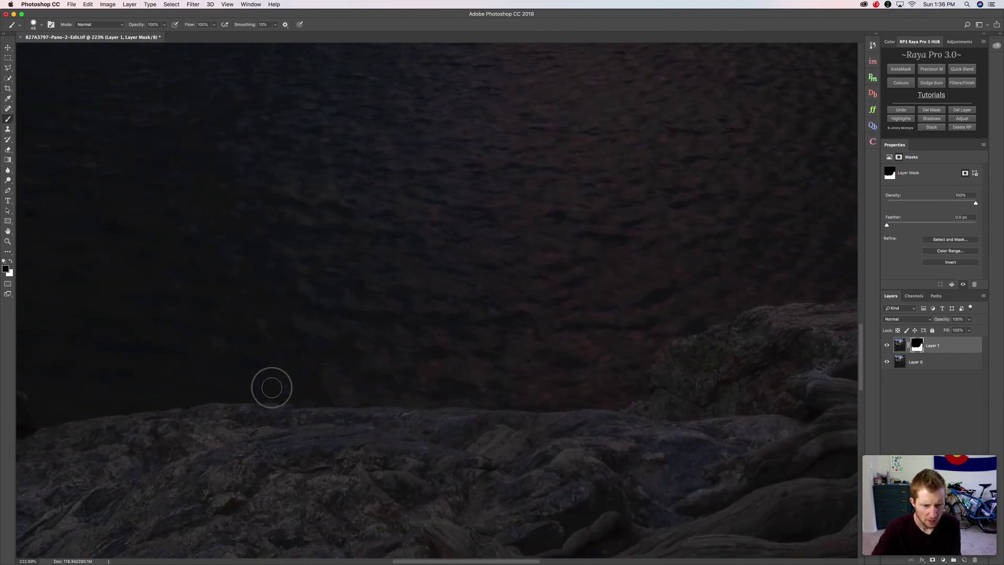
scroll(313, 392, "left", 4)
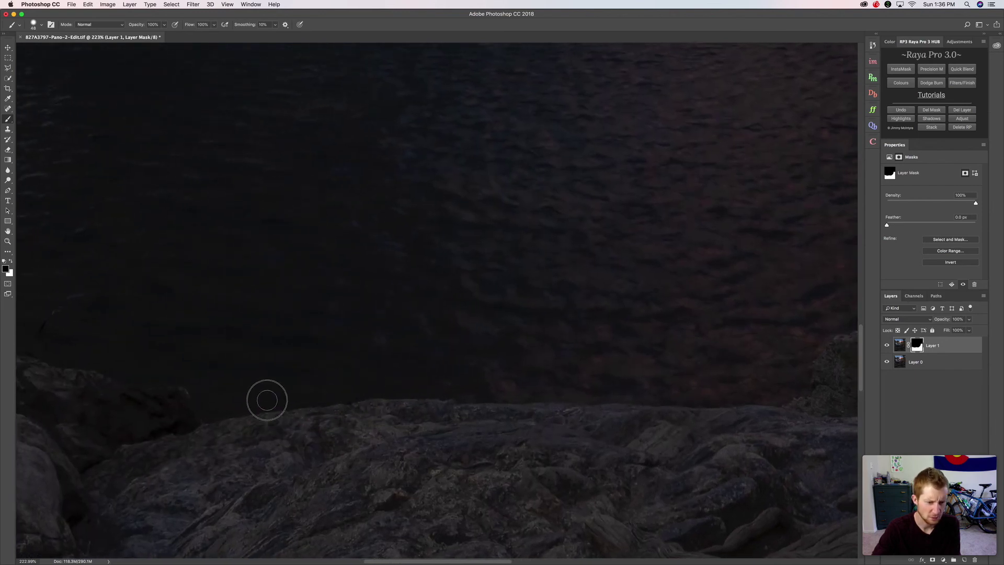
Work along the driftwood to the snowy bank at the left edge, then zoom out to the whole photo.
left_click_drag(237, 417, 293, 453)
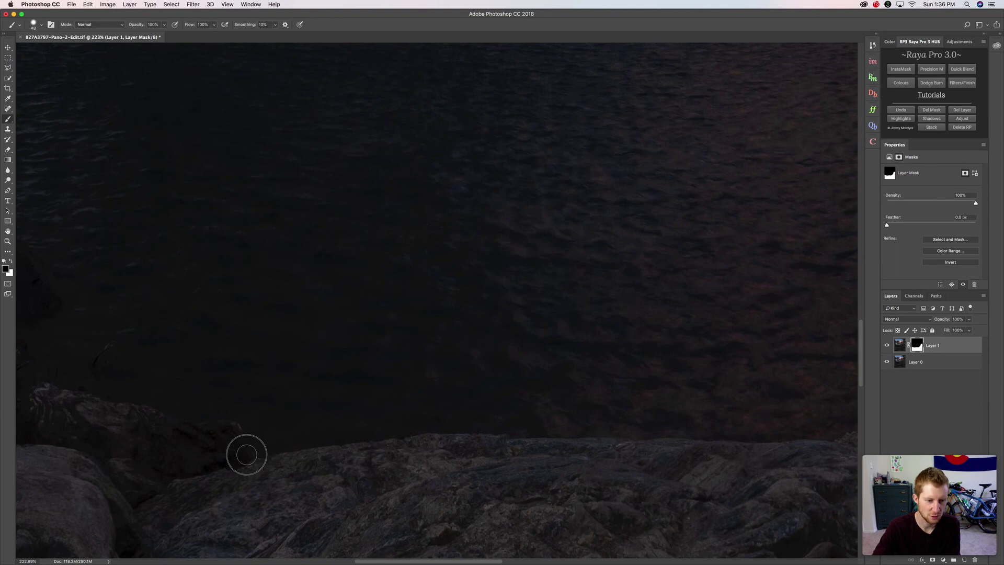
left_click_drag(226, 454, 433, 428)
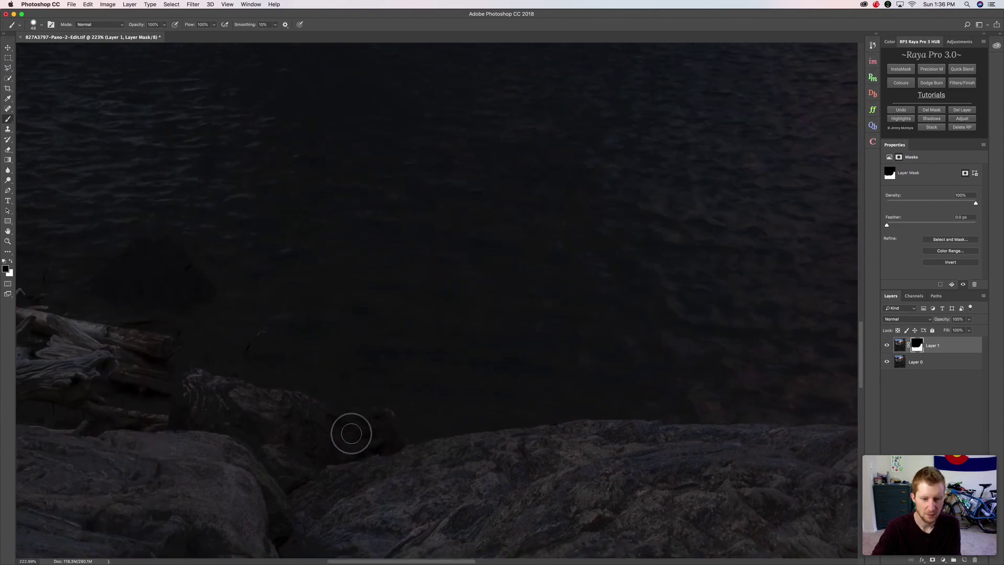
left_click_drag(359, 443, 399, 456)
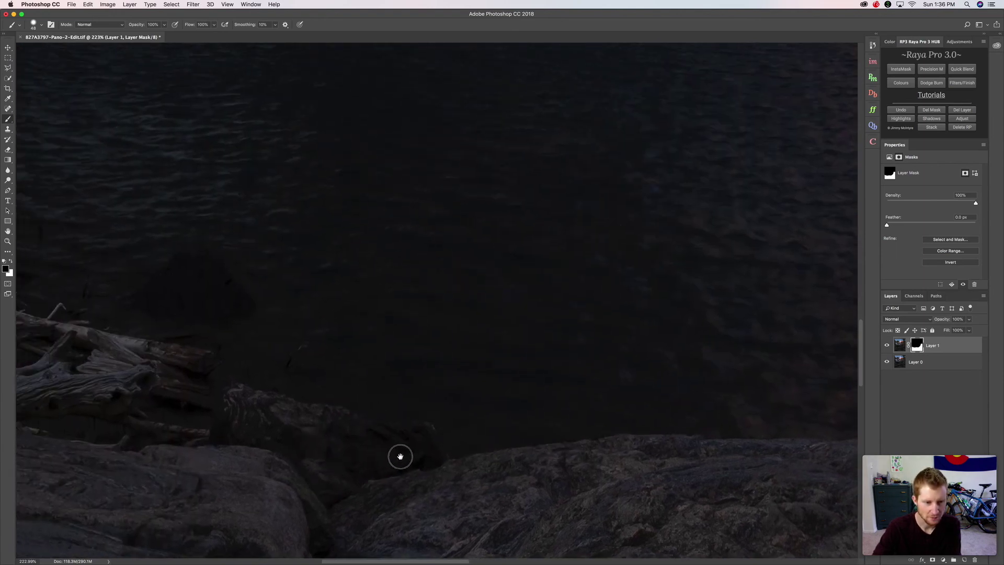
left_click_drag(233, 408, 340, 421)
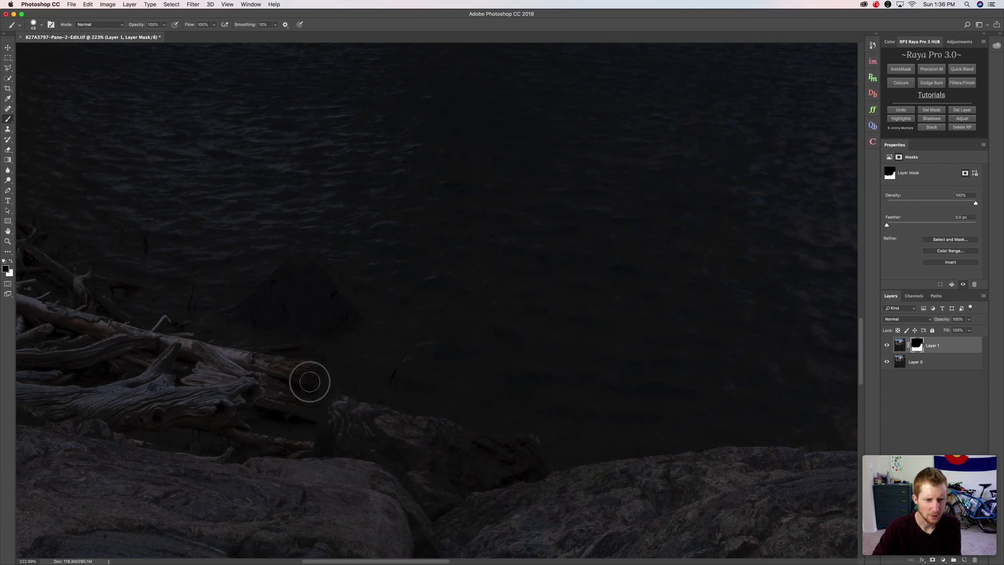
left_click_drag(365, 454, 409, 446)
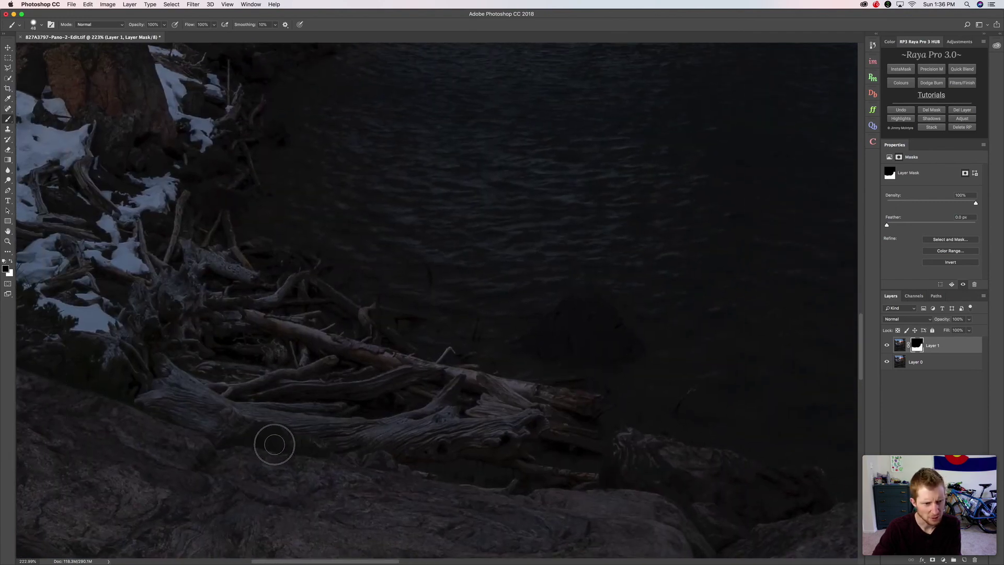
left_click_drag(275, 444, 376, 489)
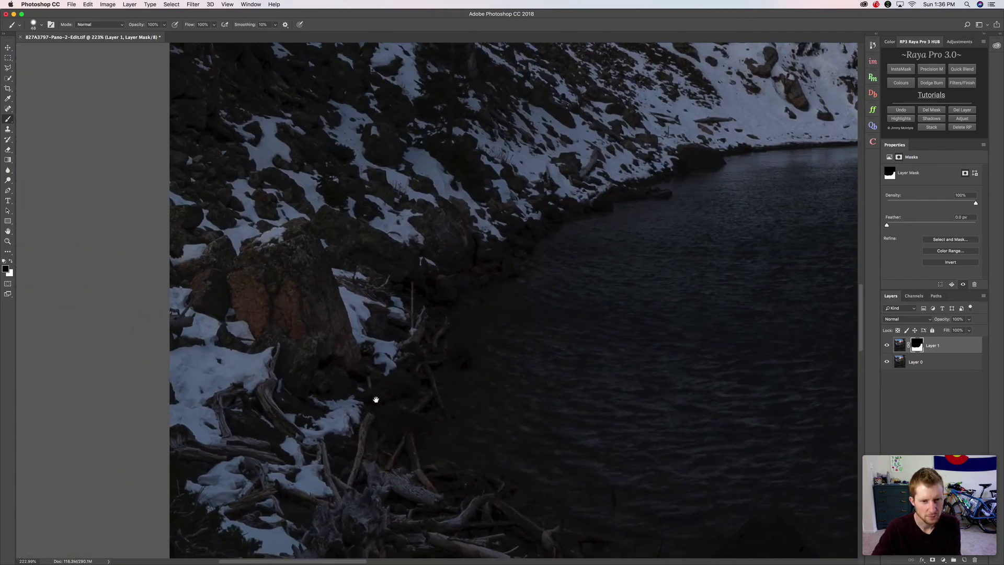
key("z")
left_click_drag(376, 400, 646, 428)
Enlarge the photo to fill the window height and toggle Layer 1 off and on to compare.
left_click_drag(514, 447, 855, 385)
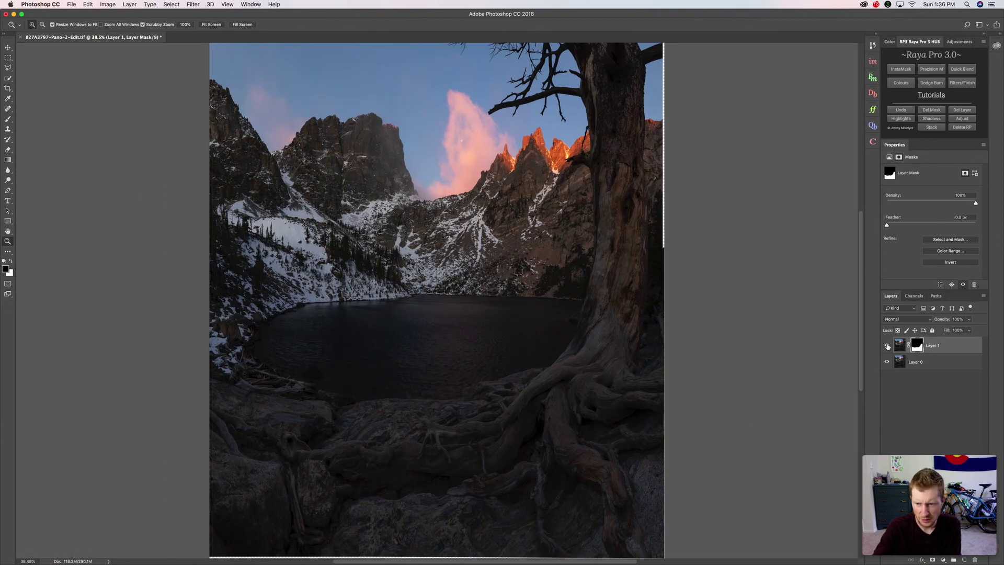
left_click(886, 346)
left_click(886, 346)
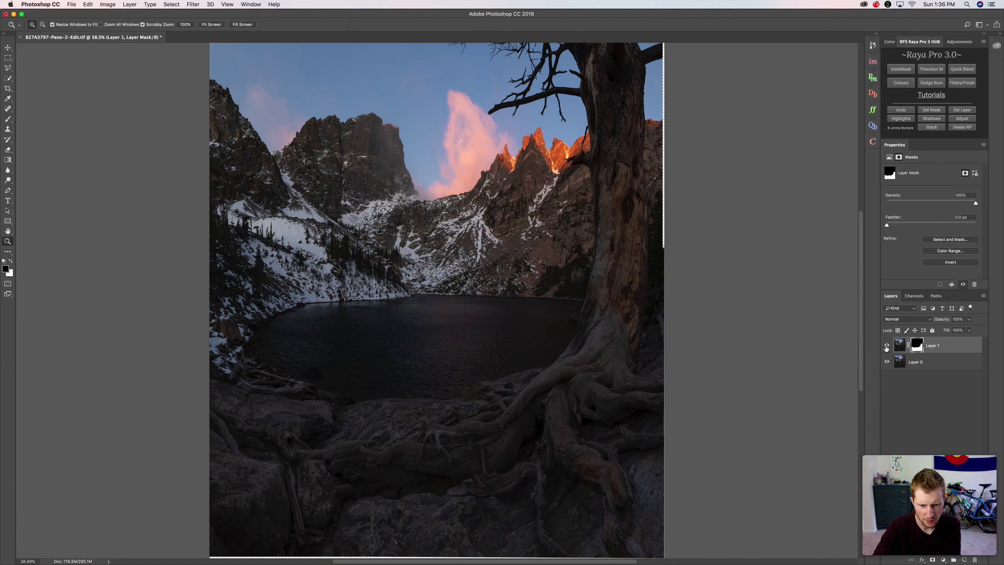
Zoom in on the foreground rocks to inspect them, then zoom slightly on the whole photo.
left_click_drag(486, 489, 464, 481)
key("b")
scroll(392, 345, "up", 5)
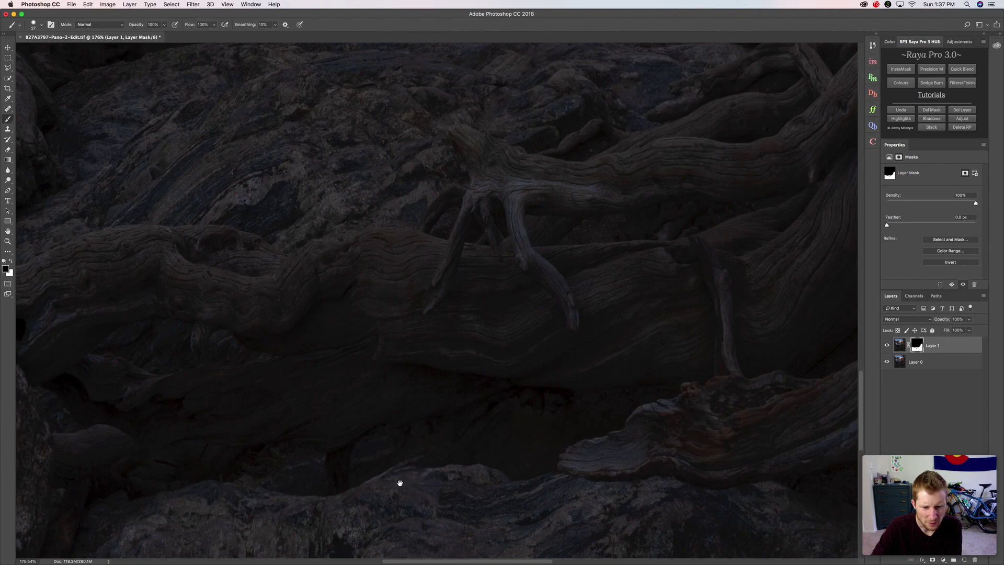
scroll(400, 482, "down", 10)
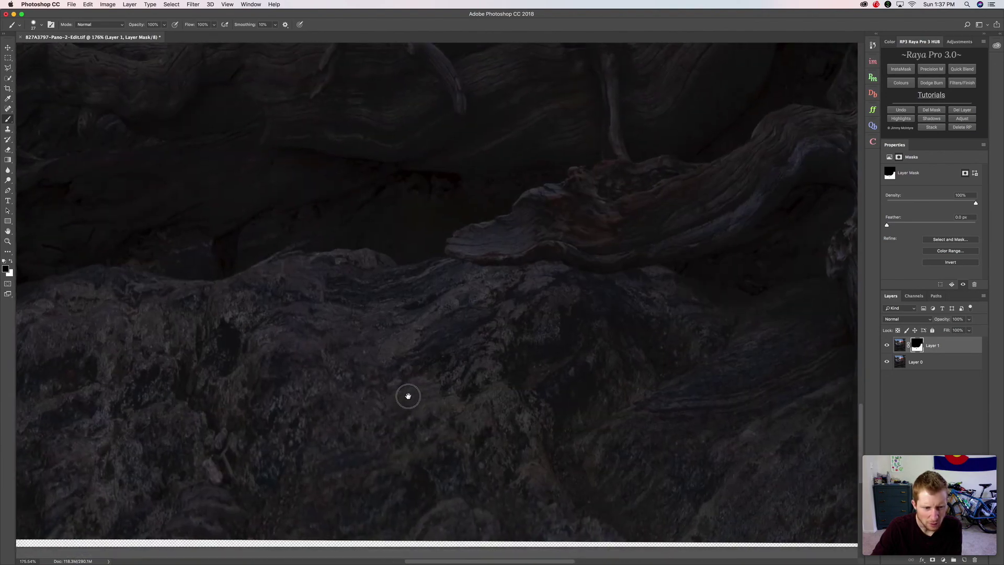
scroll(408, 396, "left", 8)
key("z")
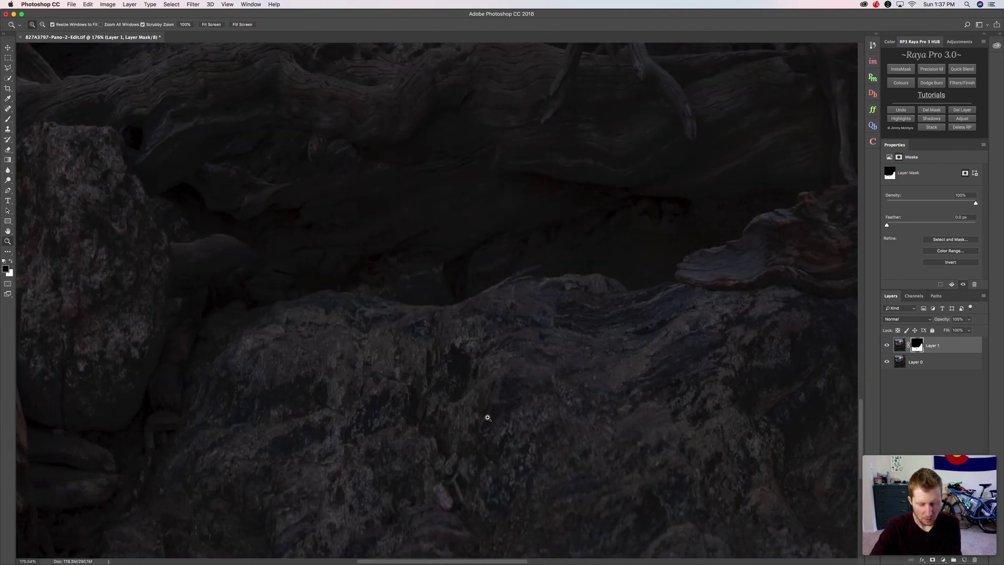
scroll(488, 417, "down", 10)
scroll(460, 352, "up", 3)
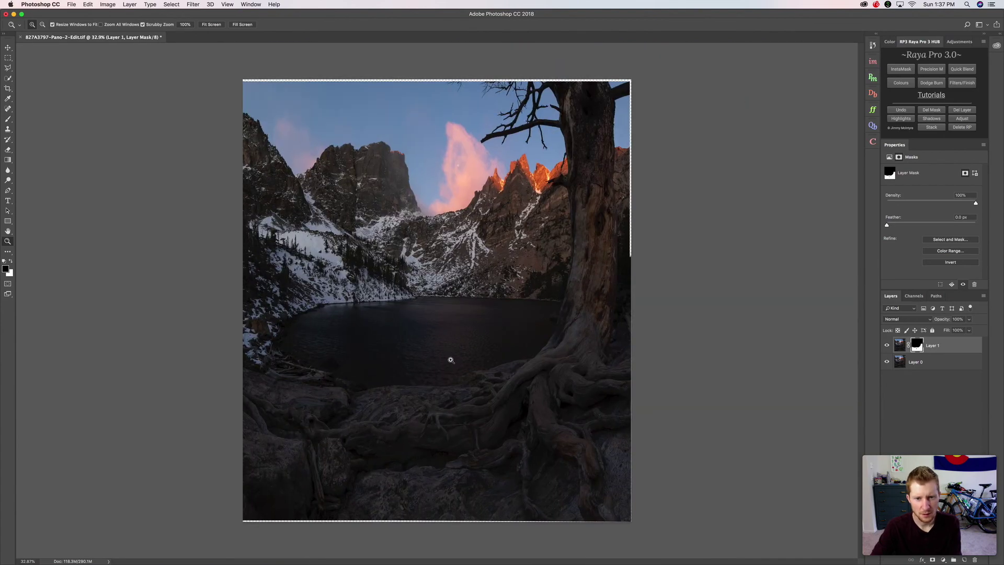
left_click_drag(459, 383, 501, 418)
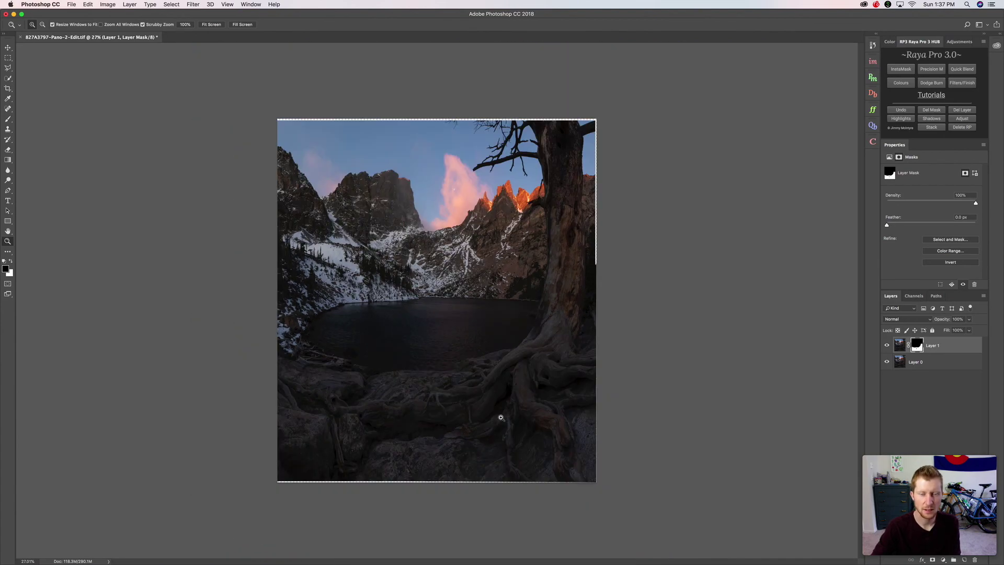